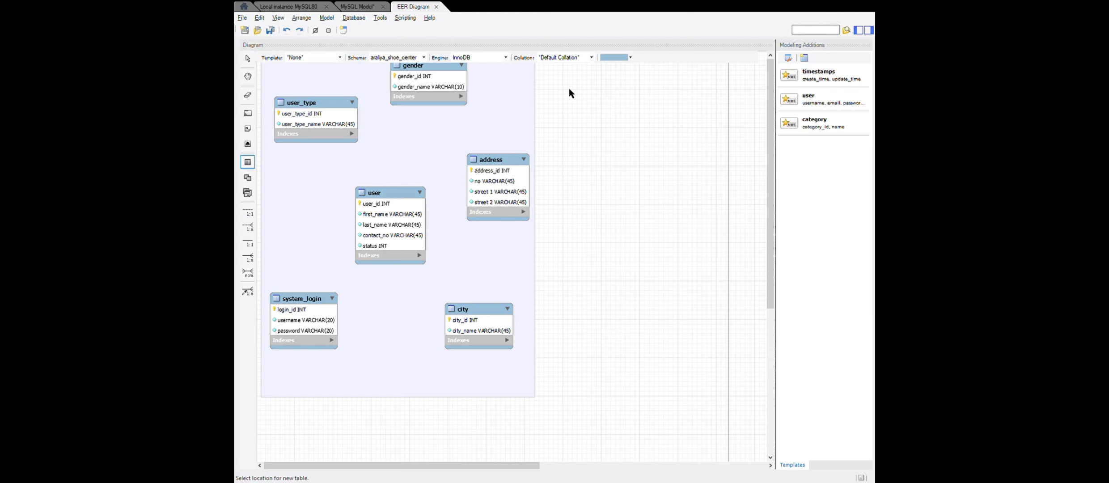
Place a new table outside the User Details layer, beside the gender table, and name it product_id
click(557, 85)
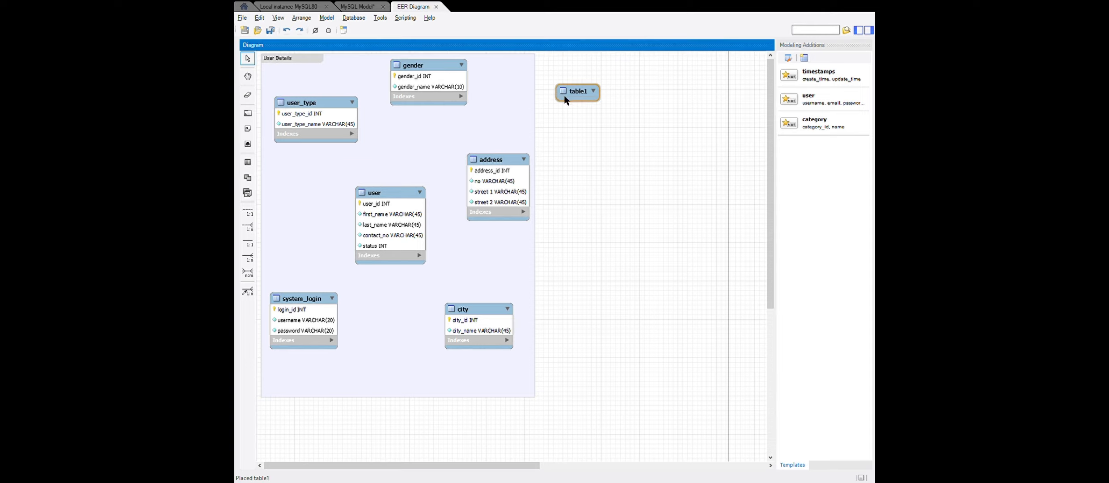
click(414, 319)
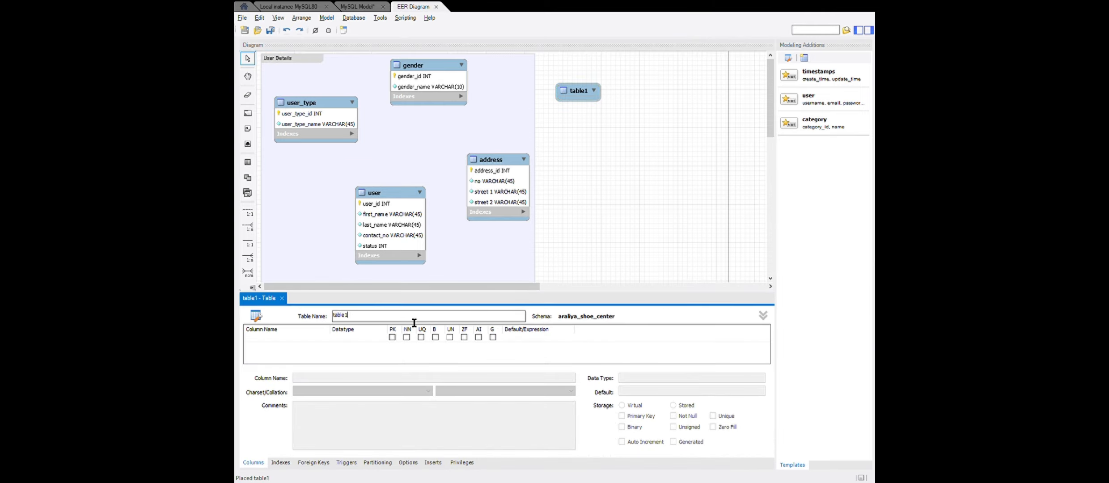
key(BackSpace)
key(BackSpace)
key(BackSpace)
key(BackSpace)
key(BackSpace)
text(product_id)
Add a product_id INT column to the product_id table as a not-null, auto-incrementing primary key
double_click(286, 343)
text(prod)
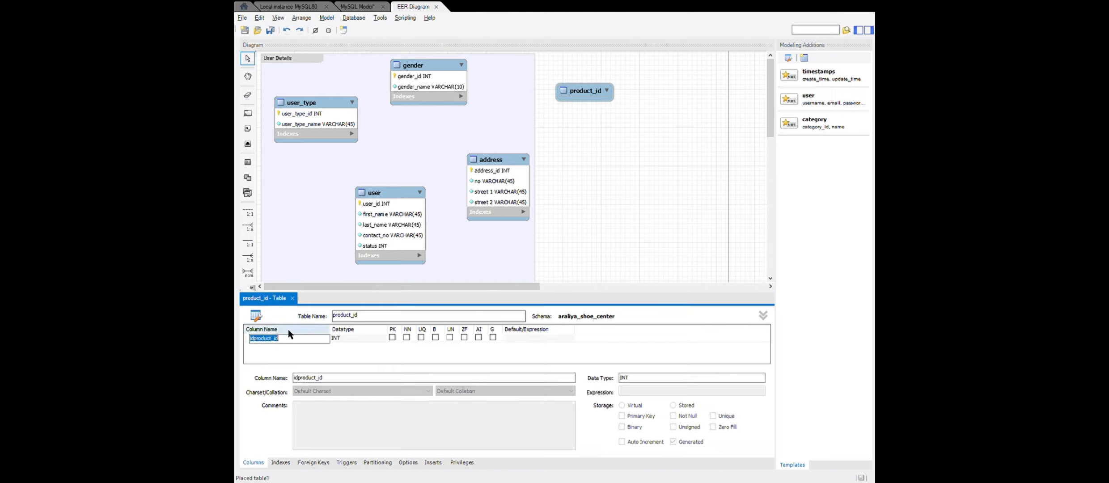
text(uct_id)
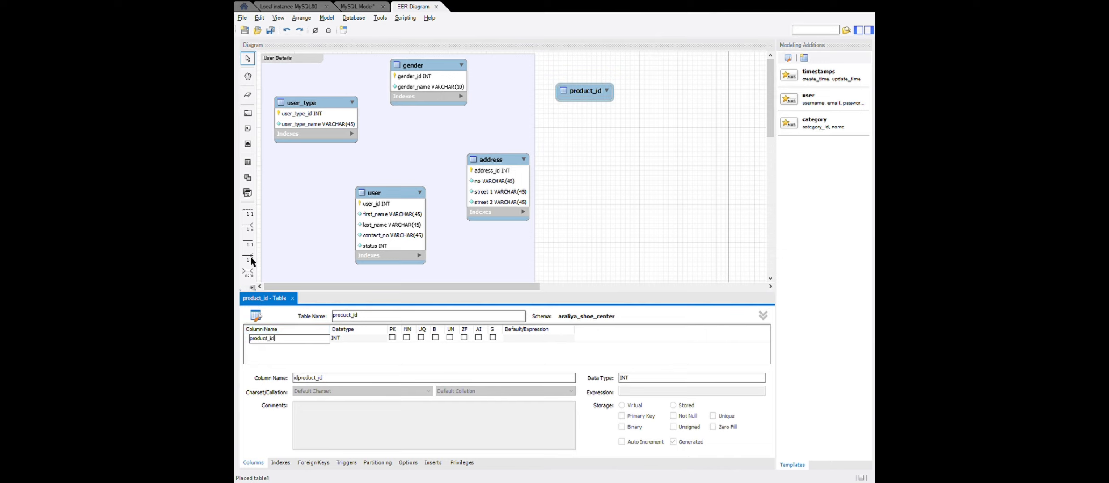
click(392, 338)
click(479, 338)
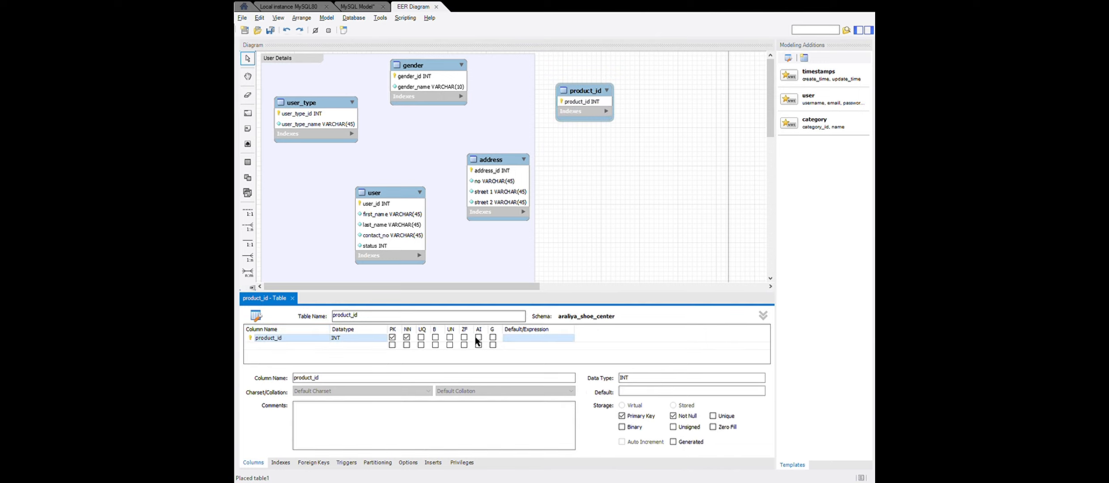
Add a product_name VARCHAR(45) column to the product_id table and mark it not null
click(302, 345)
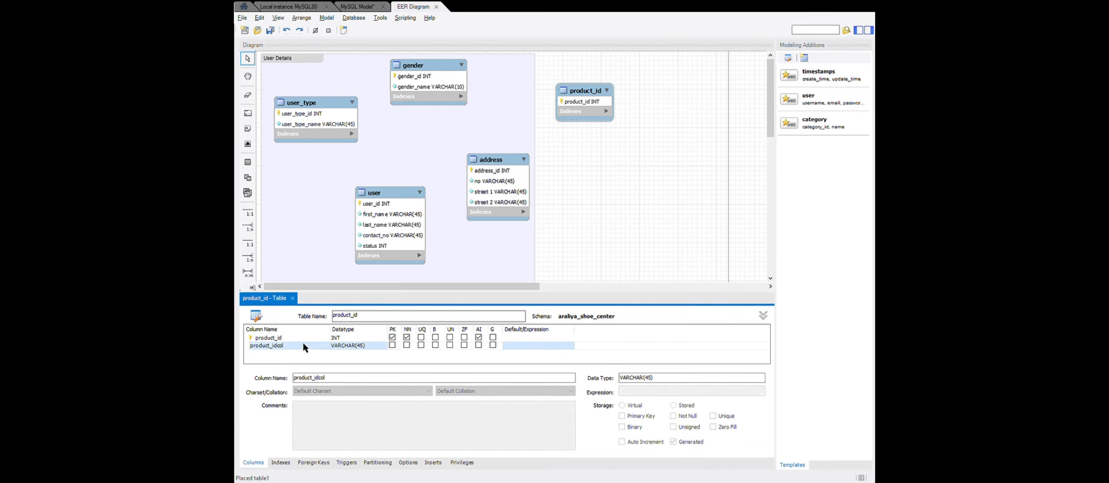
key(Up)
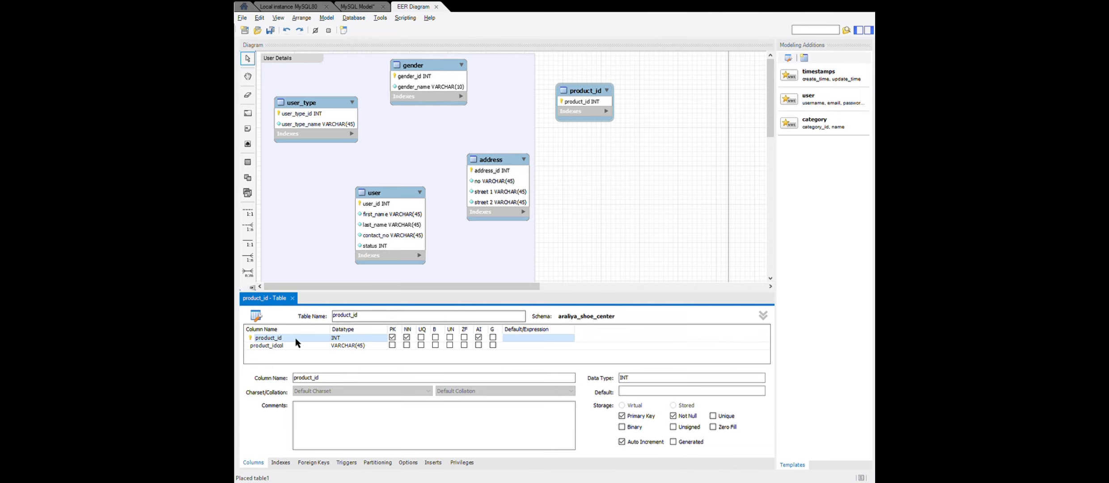
double_click(296, 352)
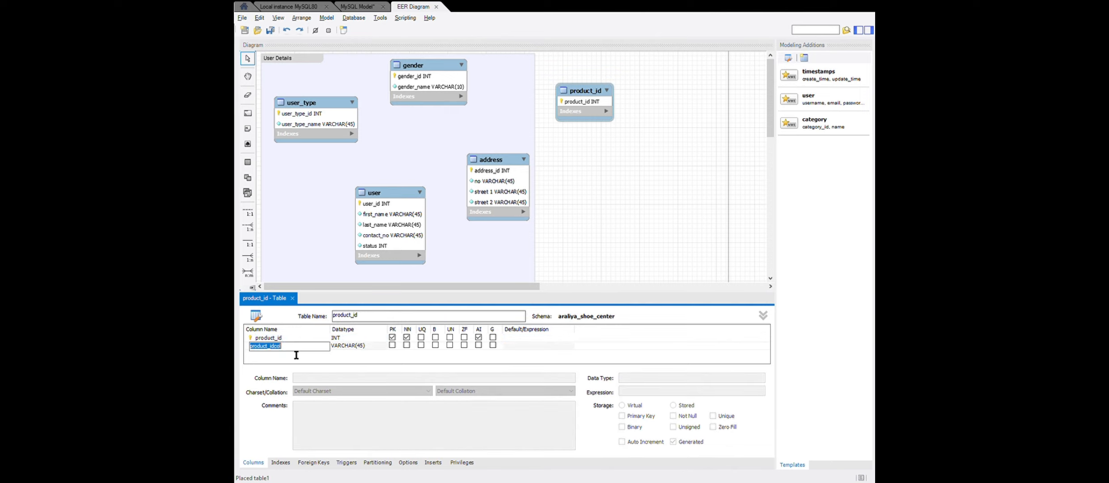
text(product_name)
click(406, 344)
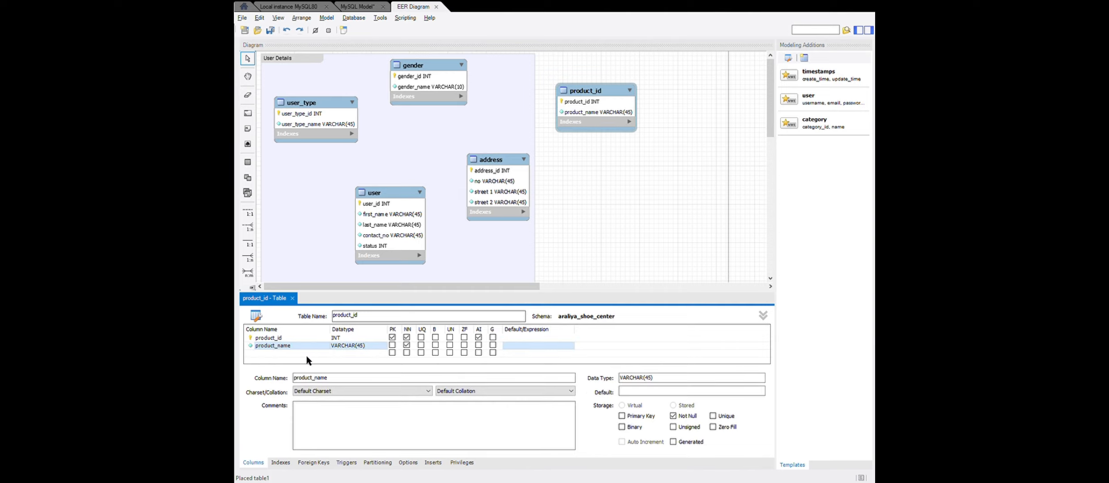
Add a description column of type TEXT(100) to the product_id table, and move the table slightly up on the diagram
click(302, 354)
click(301, 354)
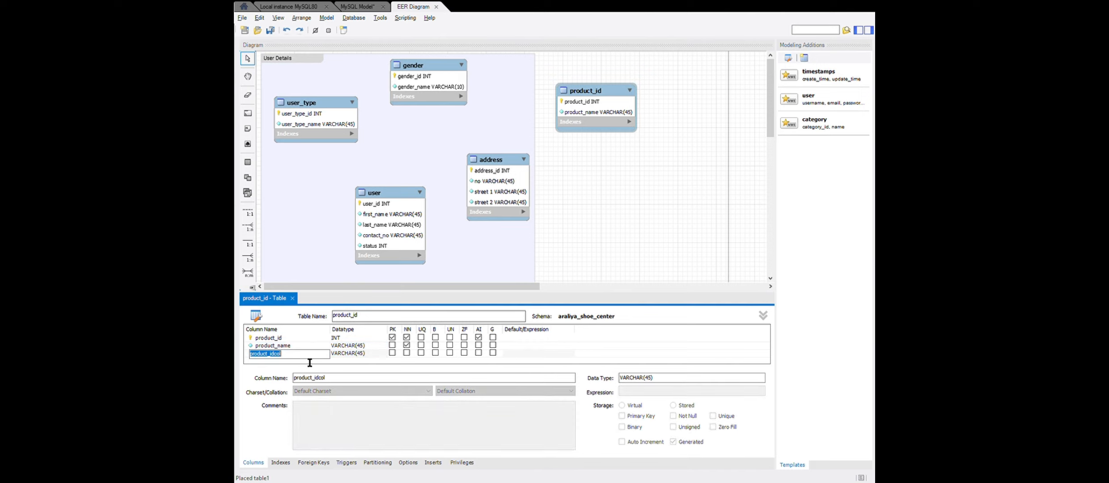
text(description)
click(381, 351)
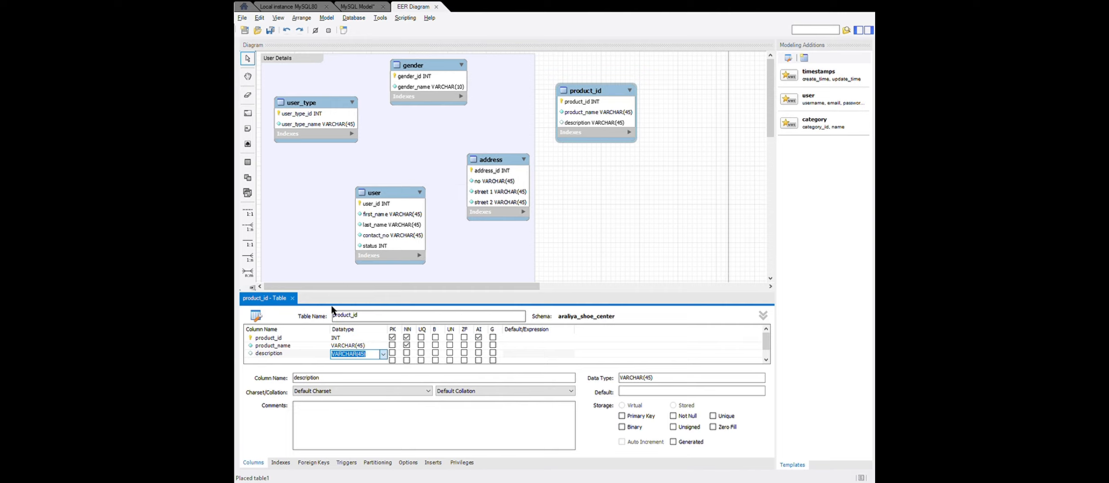
text(TEXT(100))
click(291, 298)
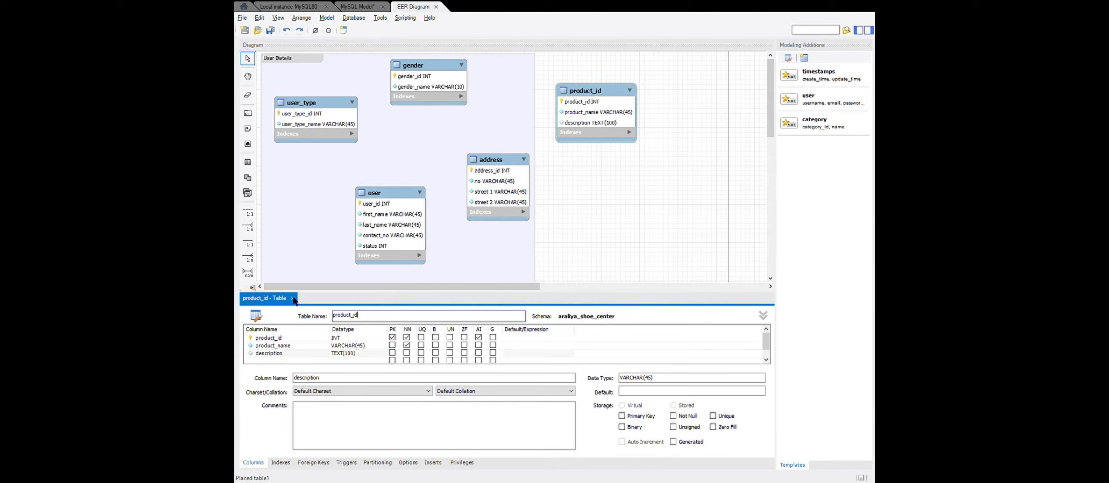
drag(609, 89, 602, 76)
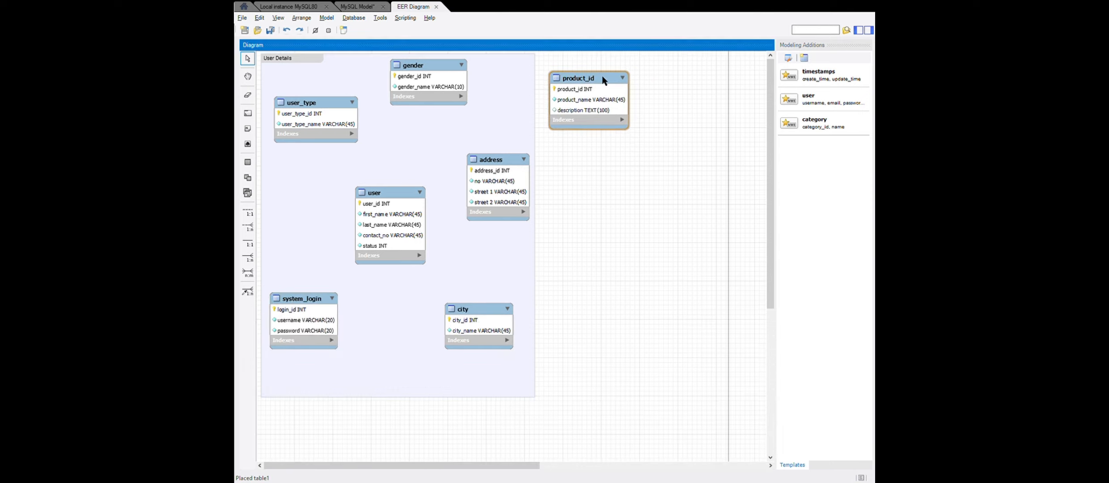
Place a new table on the empty canvas to the right of the product_id table and name it brand
click(247, 162)
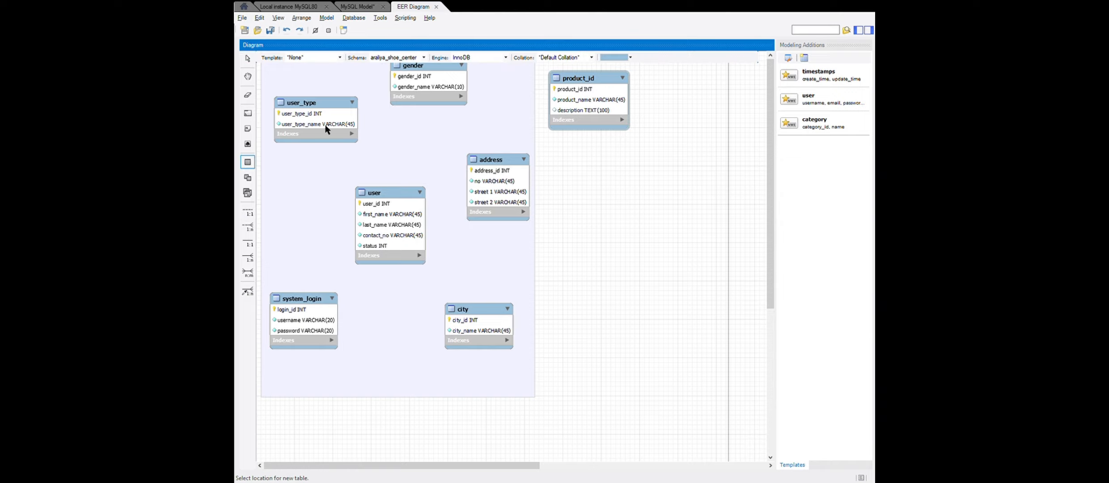
click(677, 118)
double_click(685, 124)
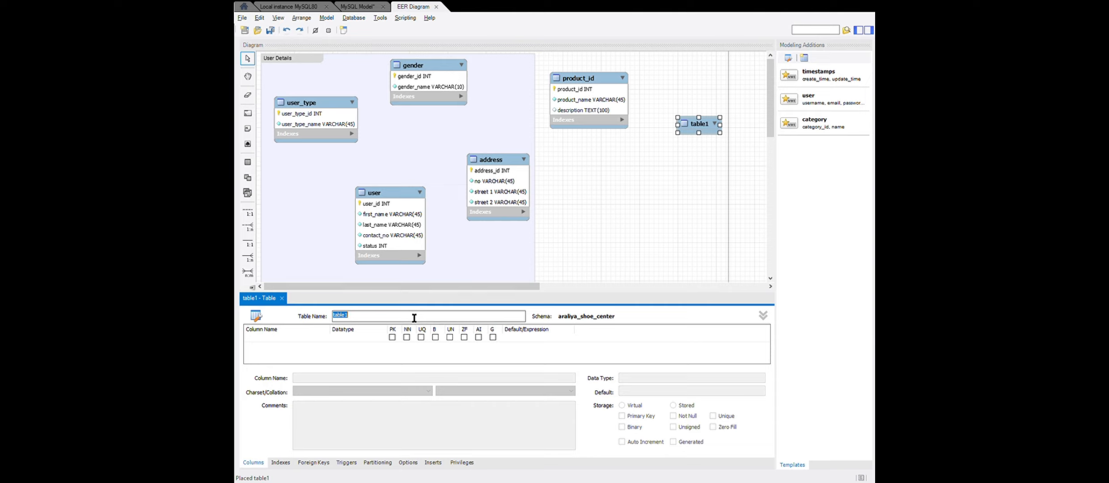
text(brand)
Add a brand_id INT column to the brand table as a not-null, auto-incrementing primary key
double_click(271, 336)
text(brand)
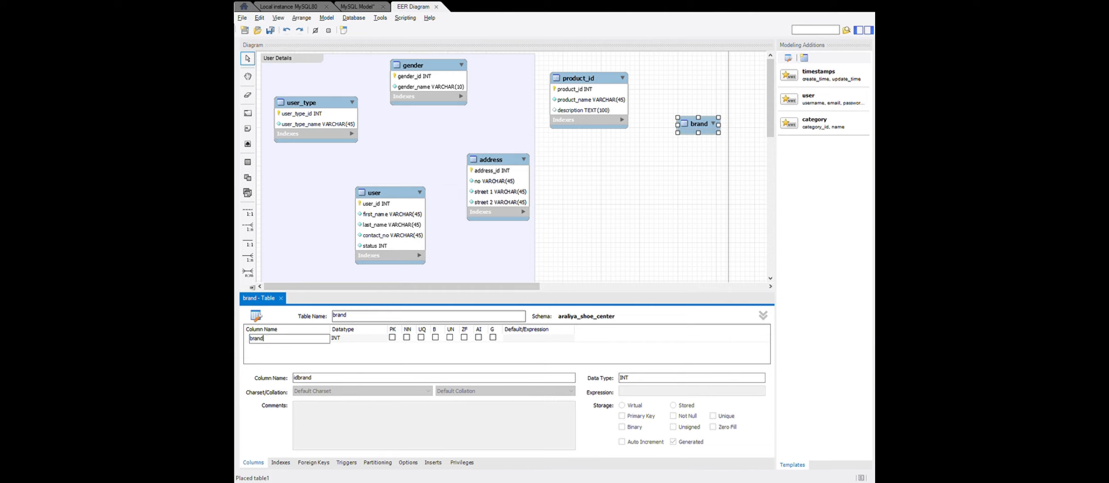
text(_id)
key(Return)
click(392, 337)
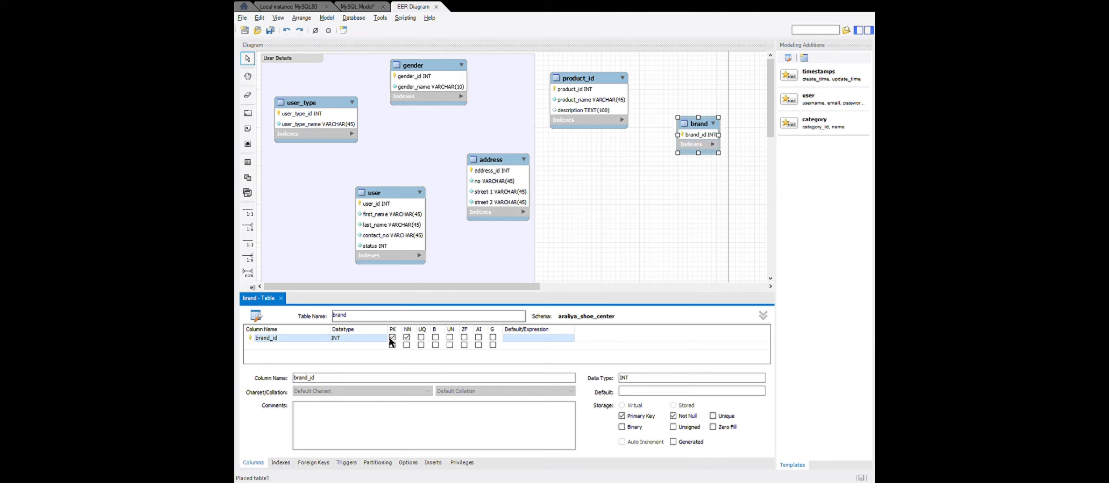
click(478, 337)
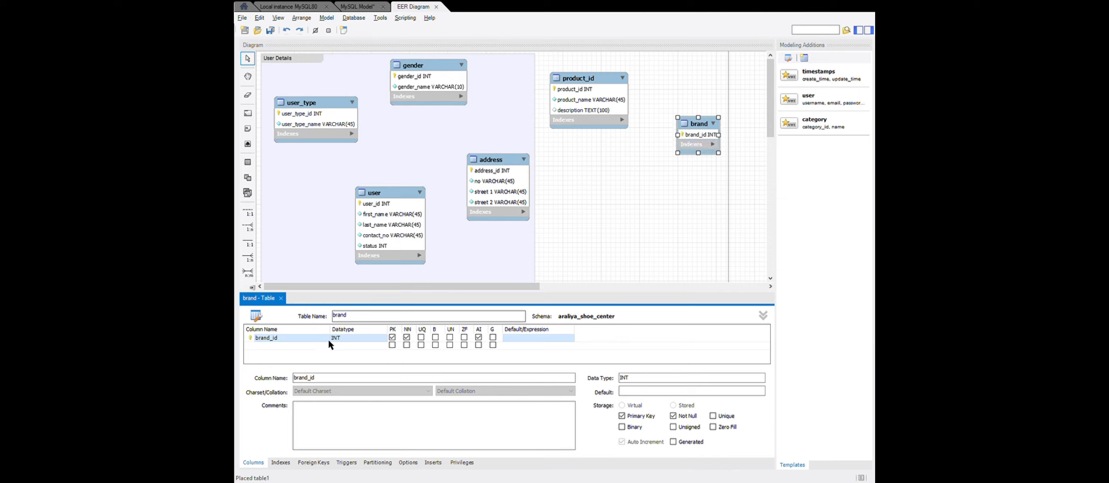
Add a brand_name VARCHAR(45) column to the brand table and close the table editor
double_click(295, 346)
text(bran)
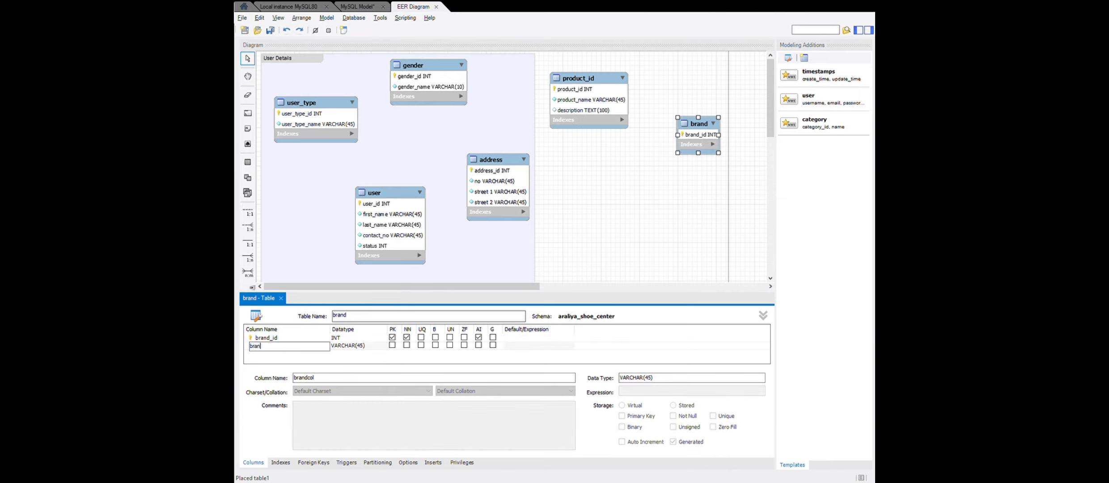
text(d_name)
click(281, 298)
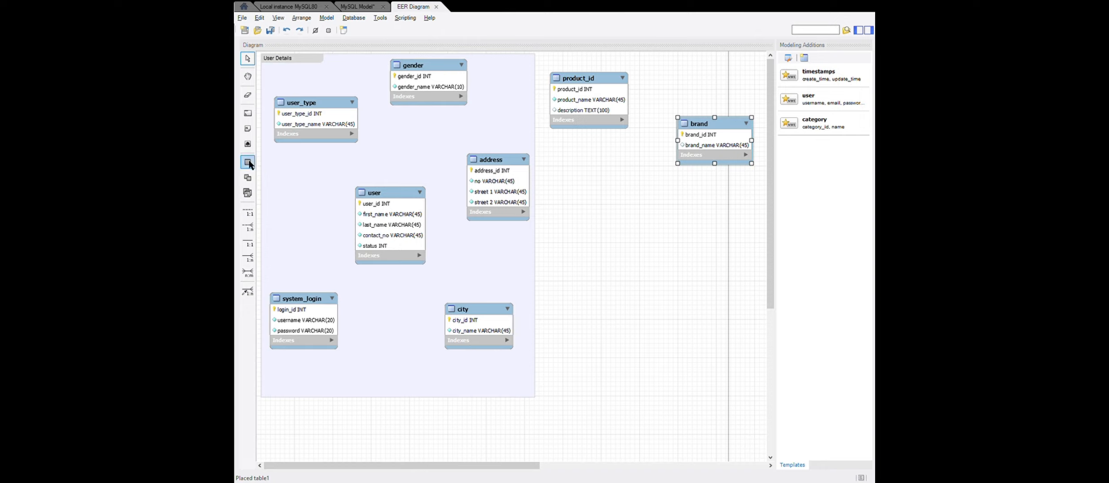
Place a new table below the product_id table and name it grn
click(553, 183)
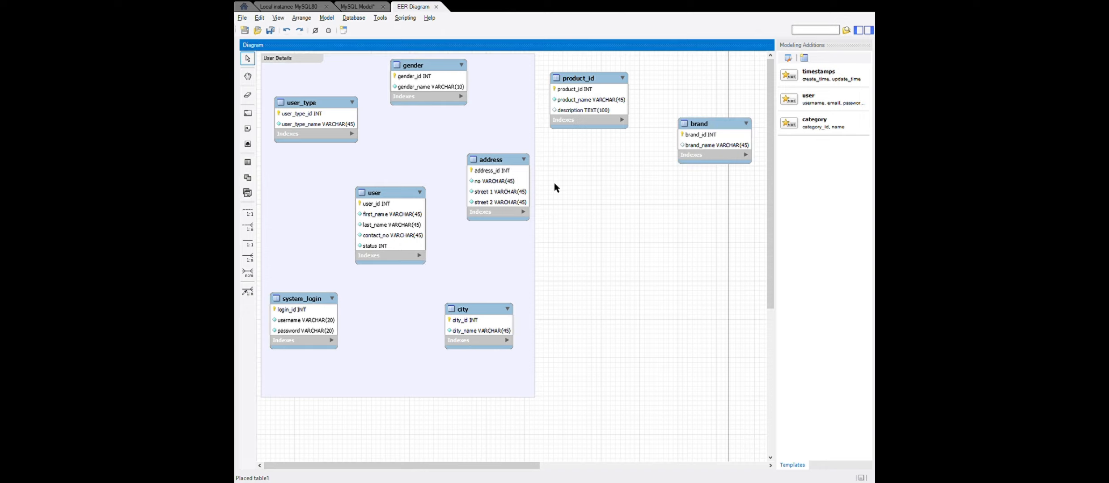
click(249, 162)
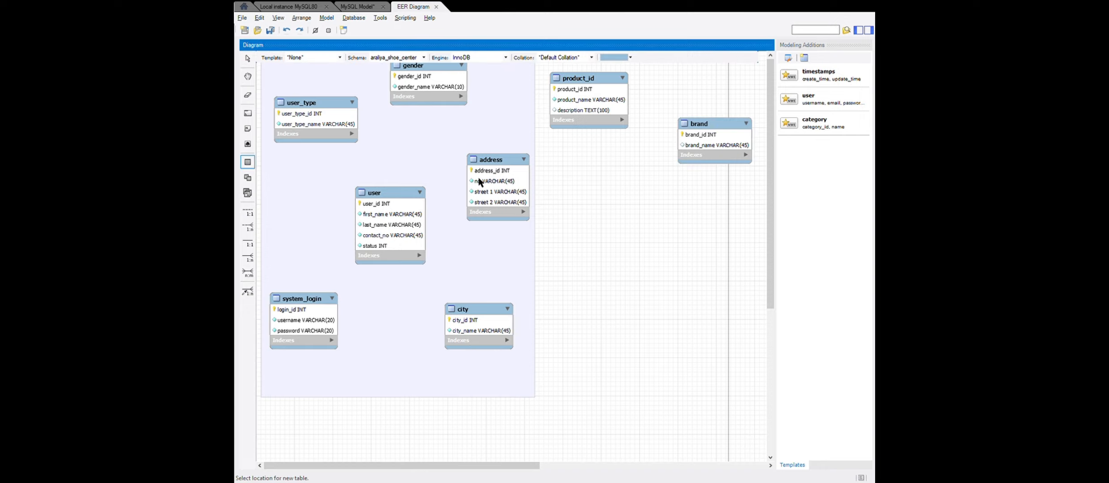
click(559, 180)
double_click(579, 191)
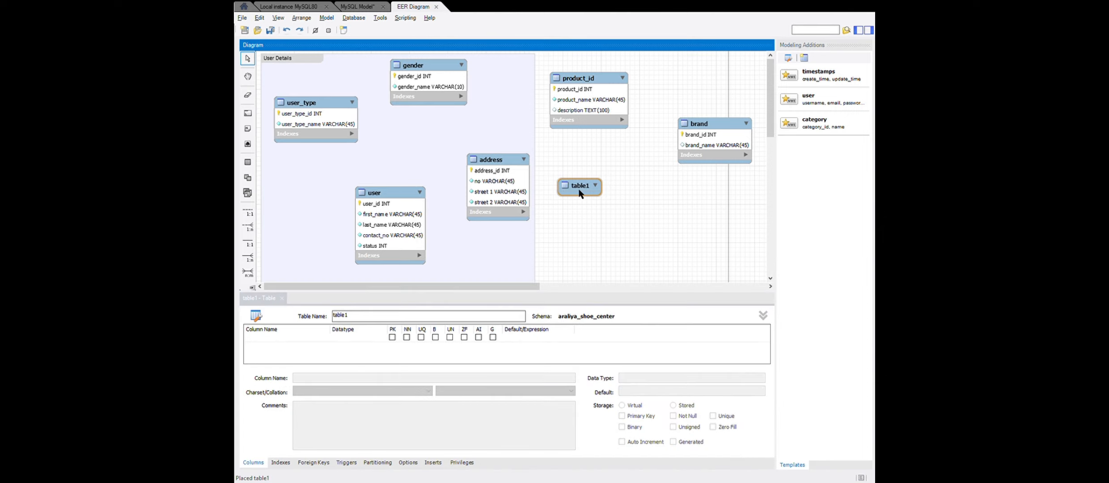
click(385, 327)
key(BackSpace)
key(BackSpace)
key(BackSpace)
key(BackSpace)
key(BackSpace)
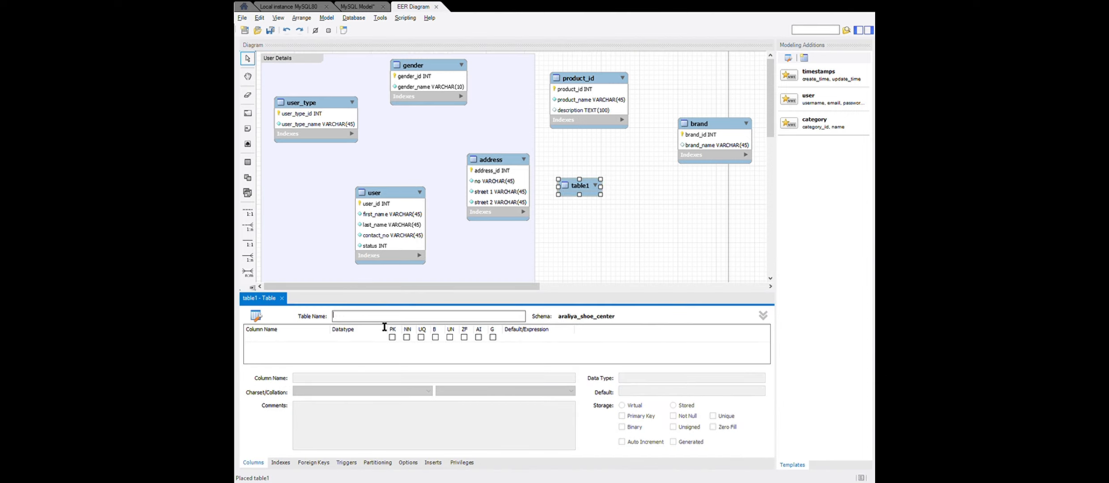
text(grn)
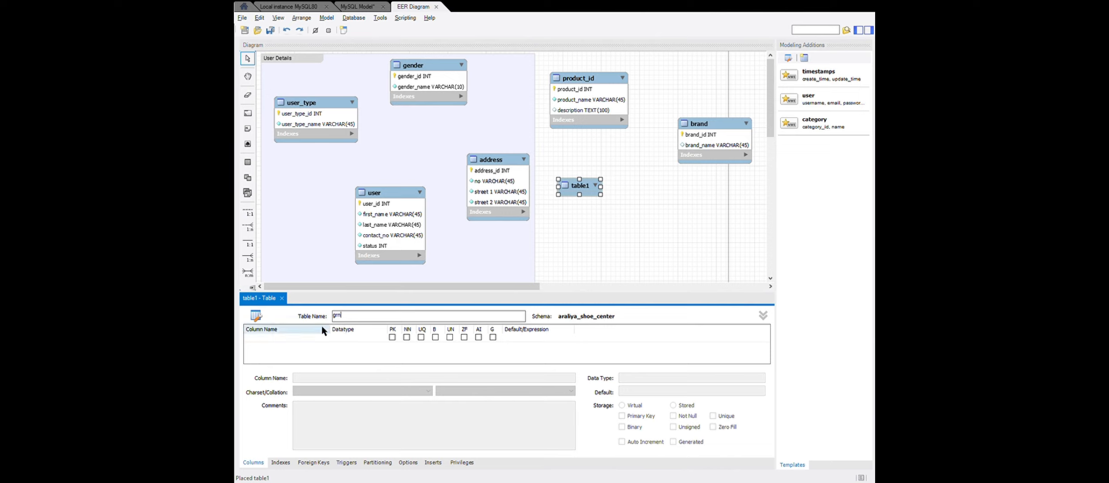
Add a grn_id INT column to the grn table as a not-null, auto-incrementing primary key
click(296, 337)
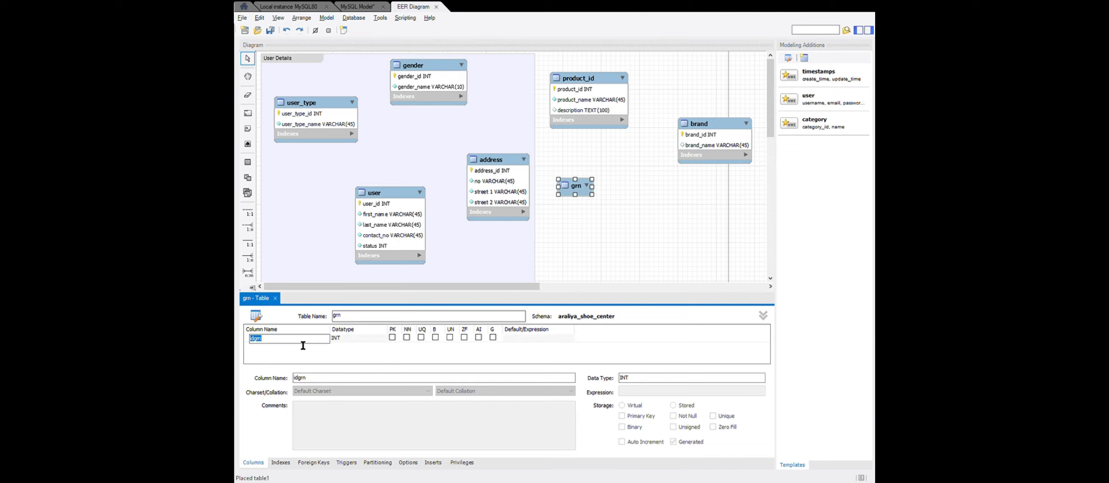
text(grn)
click(392, 337)
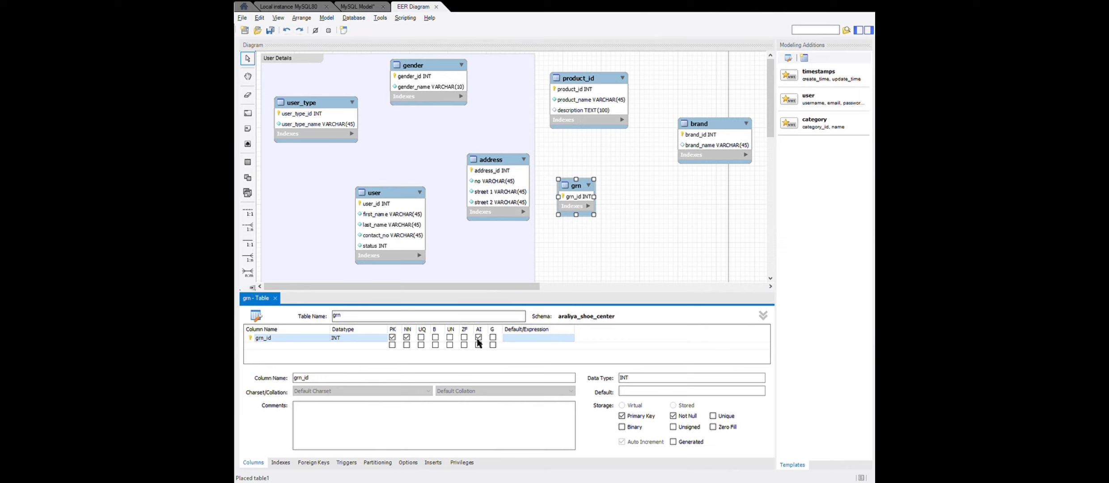
Add a second column named grn_date to the grn table
click(305, 346)
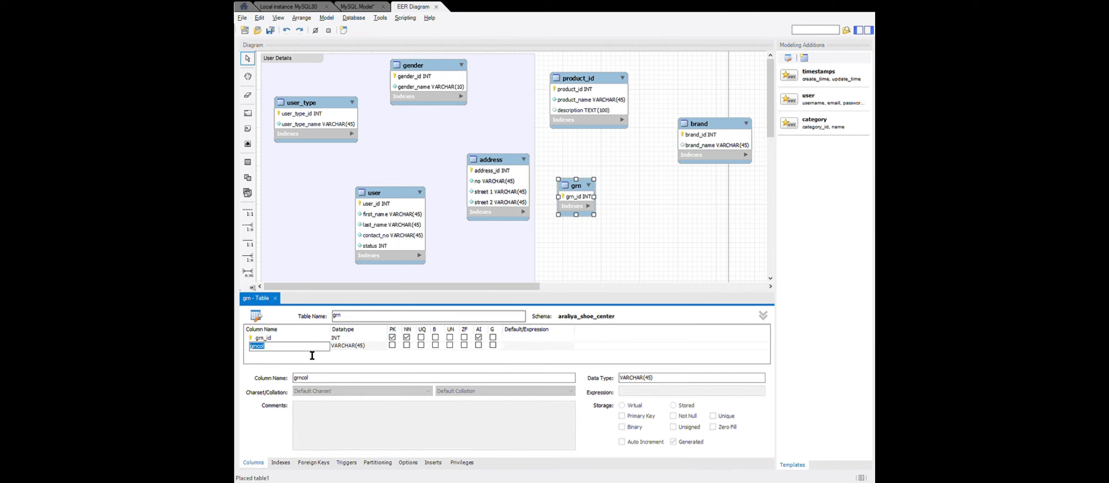
text(grn_at)
key(BackSpace)
key(BackSpace)
key(BackSpace)
text(da)
Set the grn_date column's data type to DATETIME, mark it not null and close the table editor
click(380, 346)
click(380, 346)
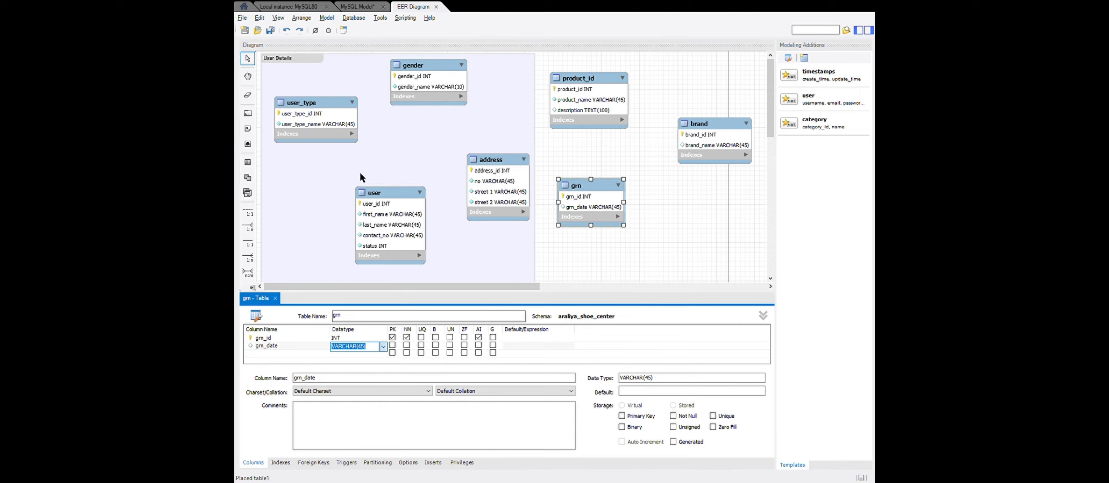
text(DATETIME)
click(407, 345)
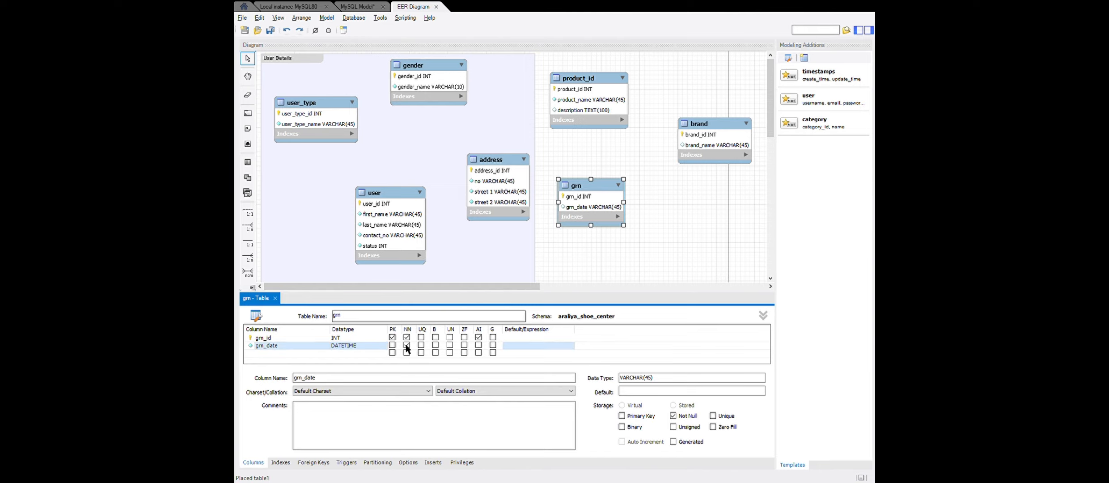
click(275, 298)
Mark the description column of the product_id table and the brand_name column of the brand table as not null
double_click(596, 111)
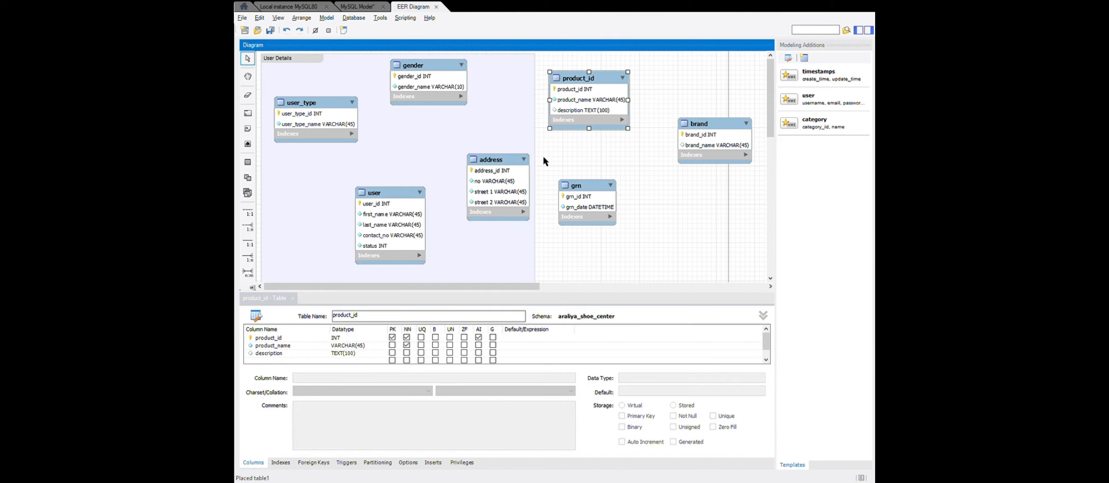
click(407, 352)
double_click(726, 129)
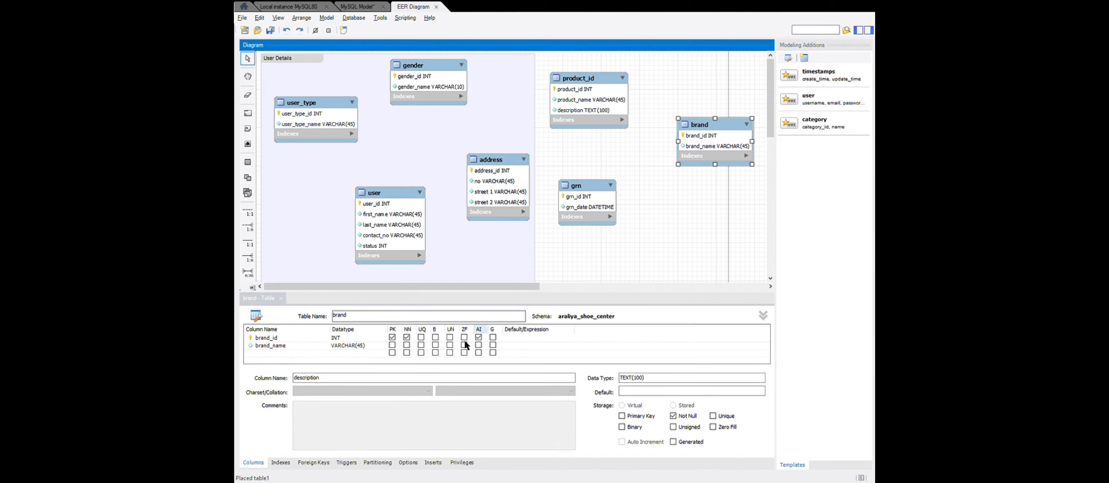
click(407, 345)
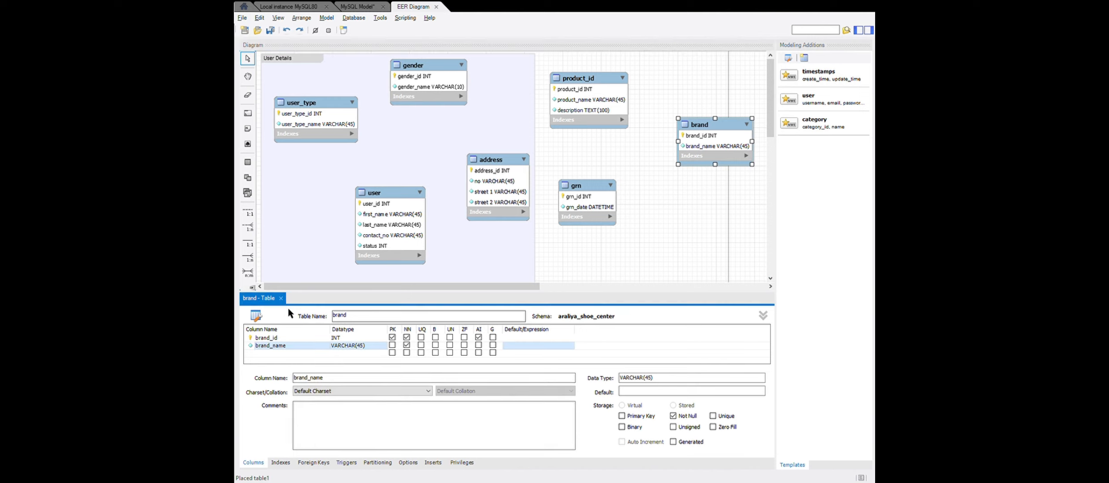
click(280, 298)
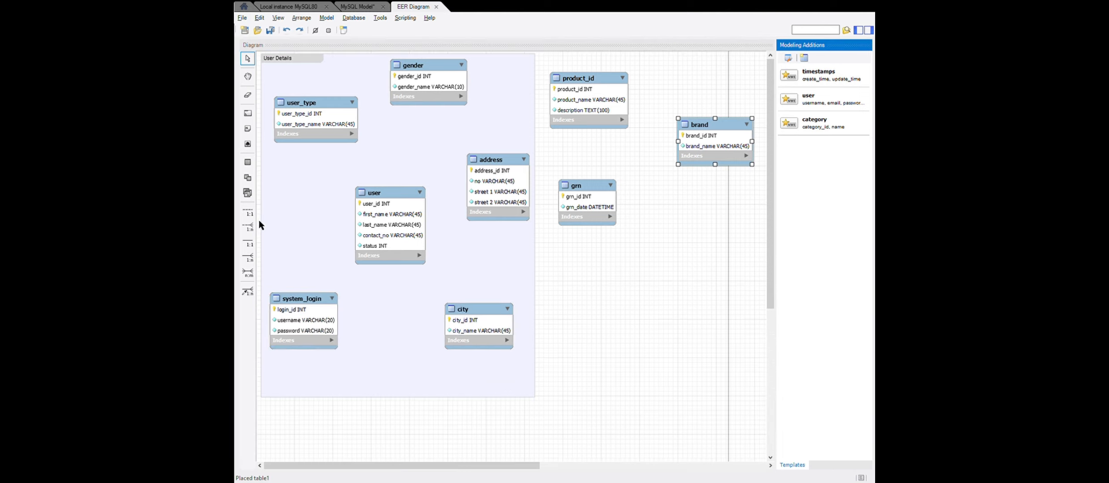
Place a new table on the diagram just below the brand table and name it grn_item
click(247, 162)
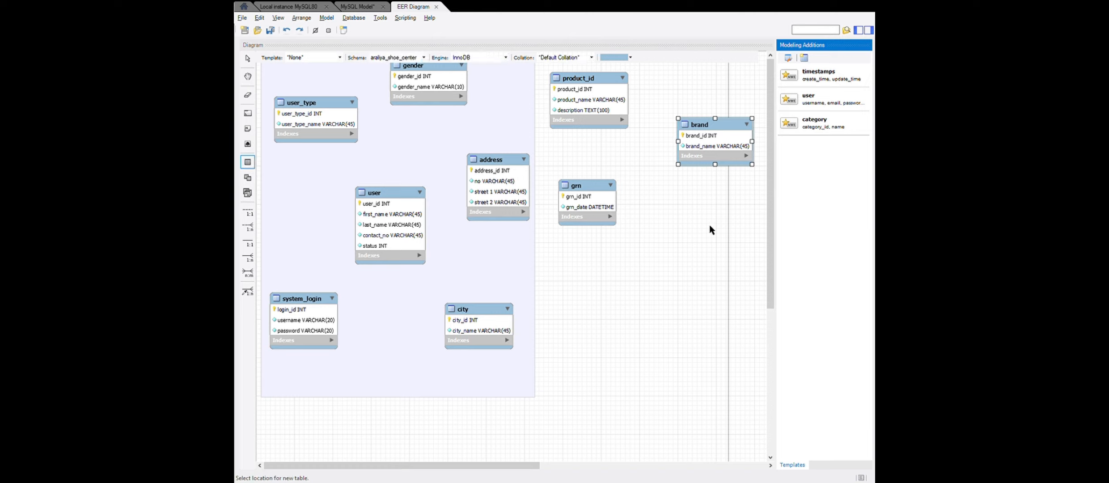
click(708, 209)
drag(713, 214, 672, 195)
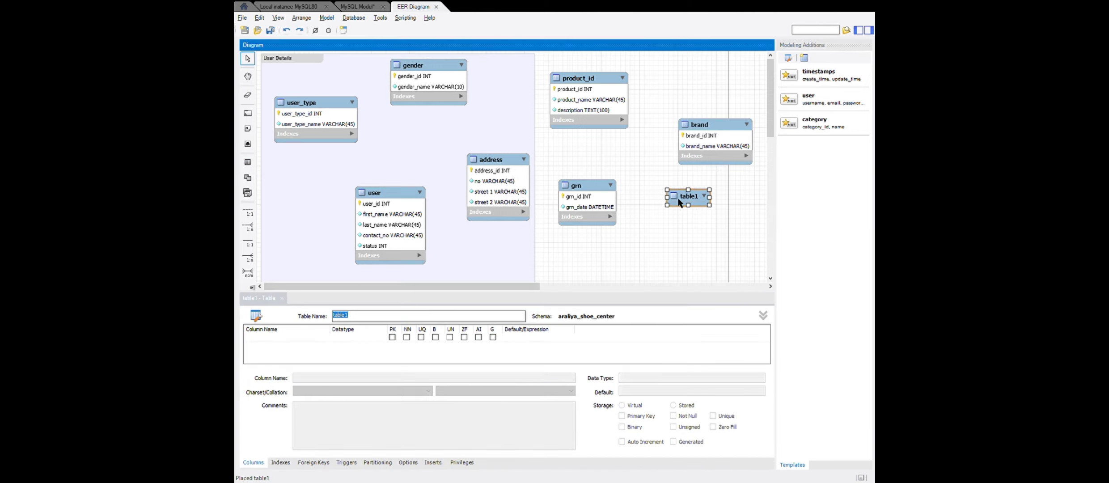
click(401, 320)
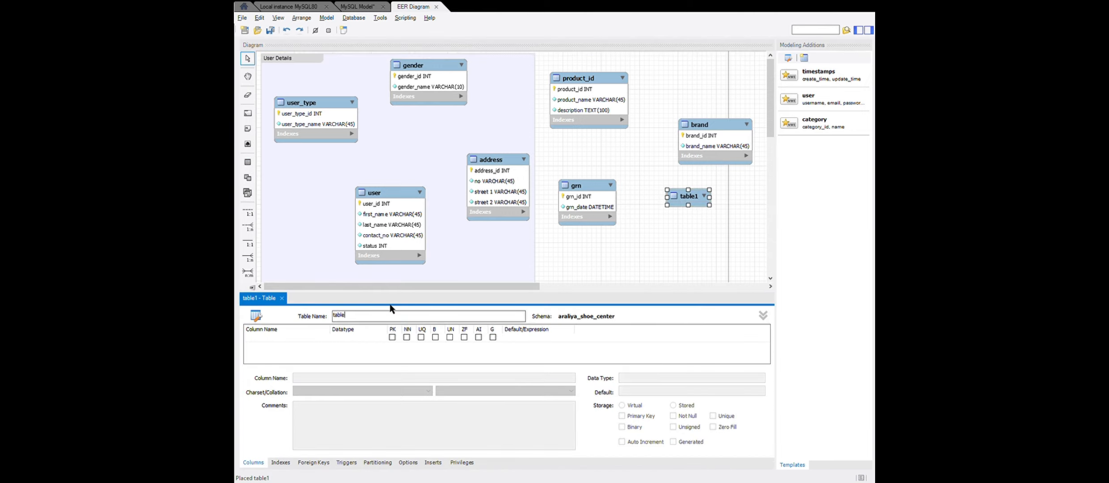
key(BackSpace)
key(BackSpace)
key(BackSpace)
key(BackSpace)
key(BackSpace)
text(grn_ite)
key(Return)
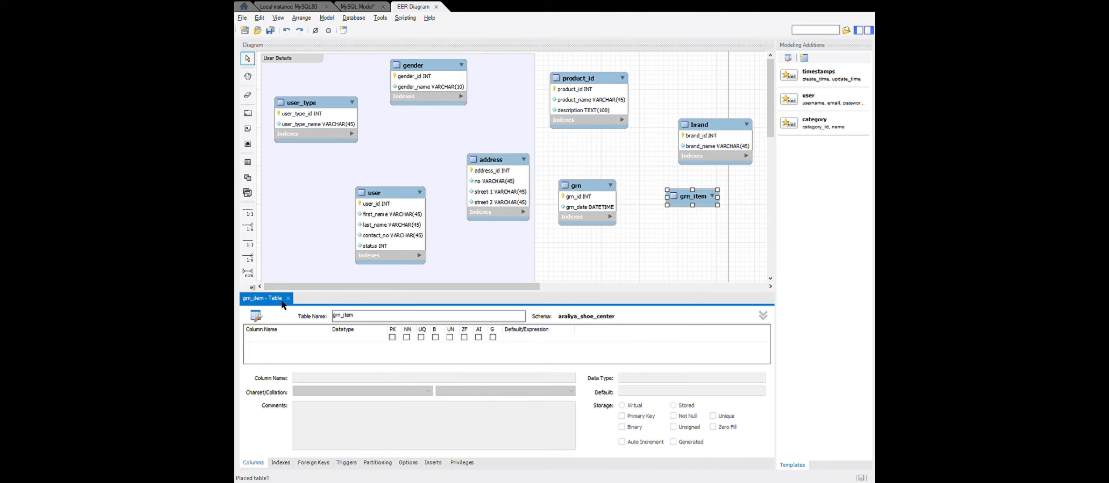
Add a grn_item_id INT column to the grn_item table as a not-null, auto-incrementing primary key
double_click(300, 338)
text(grn)
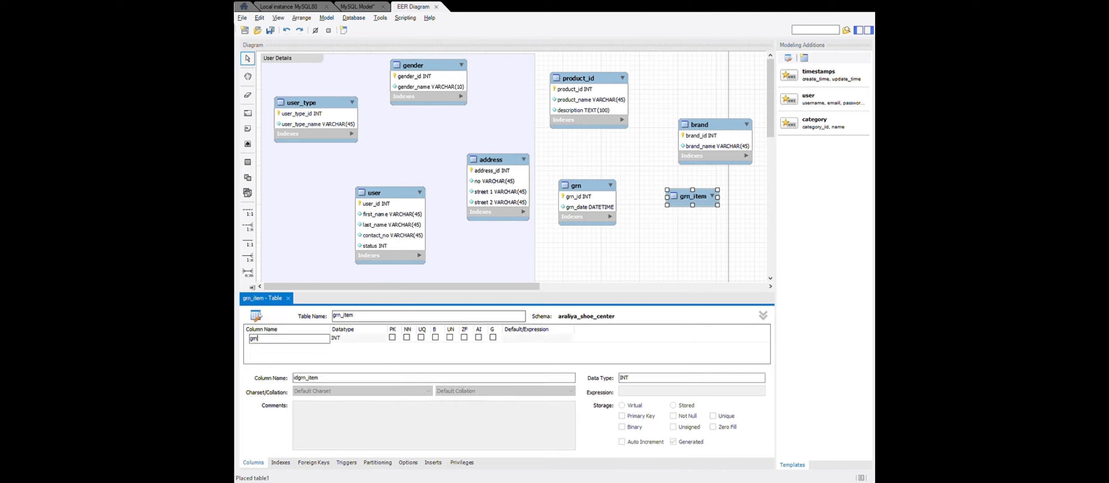
text(_item_id)
click(390, 336)
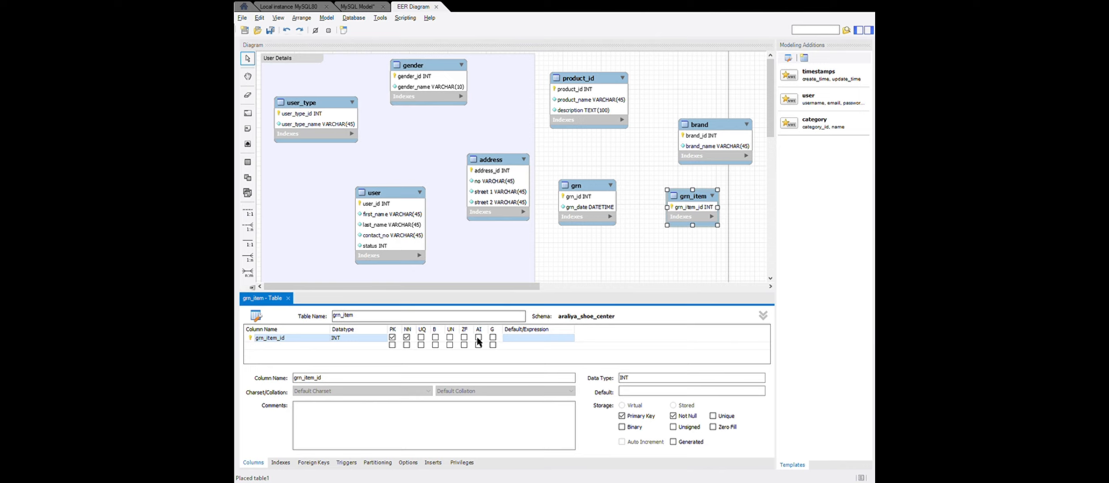
Add a unit_price column to the grn_item table with data type DOUBLE and mark it not null
click(295, 346)
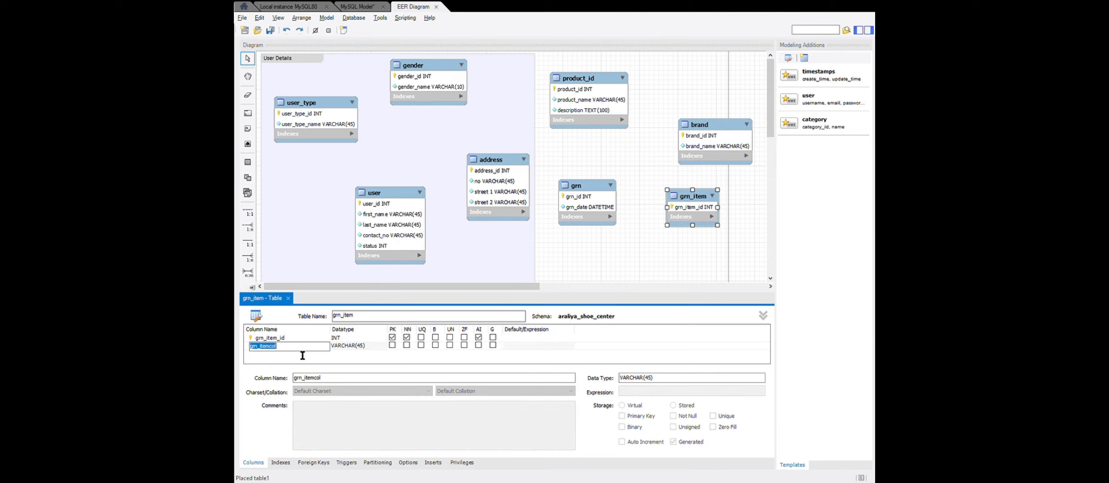
text(unit_price)
click(407, 345)
click(381, 345)
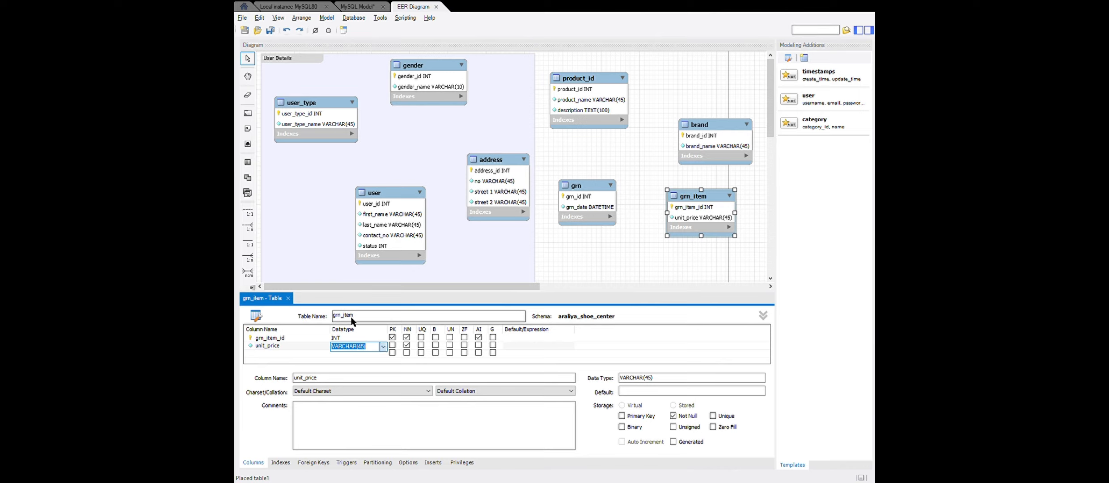
text(DOUBLE)
Add a not-null selling_price column of type DOUBLE to the grn_item table and close the table editor
click(305, 353)
text(s)
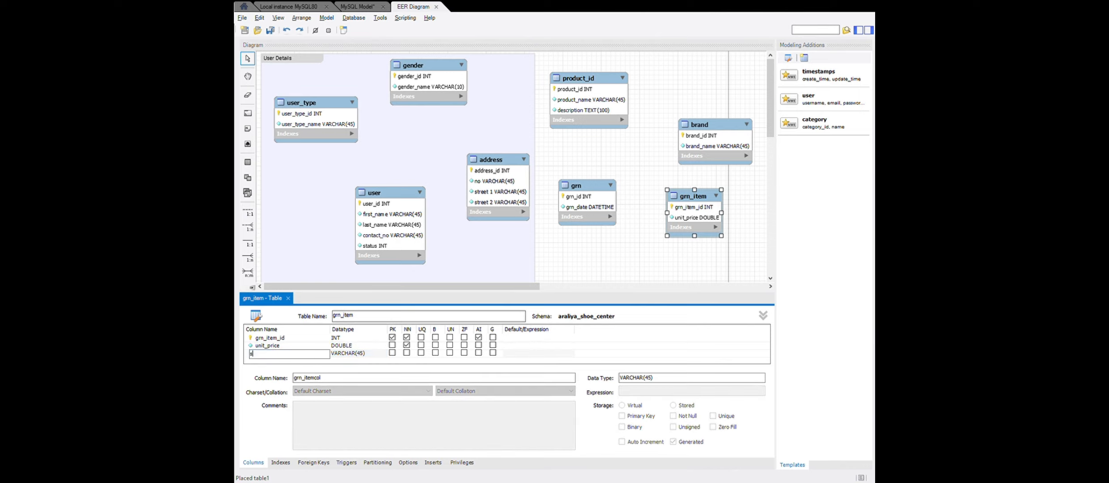
text(elling_price)
click(373, 357)
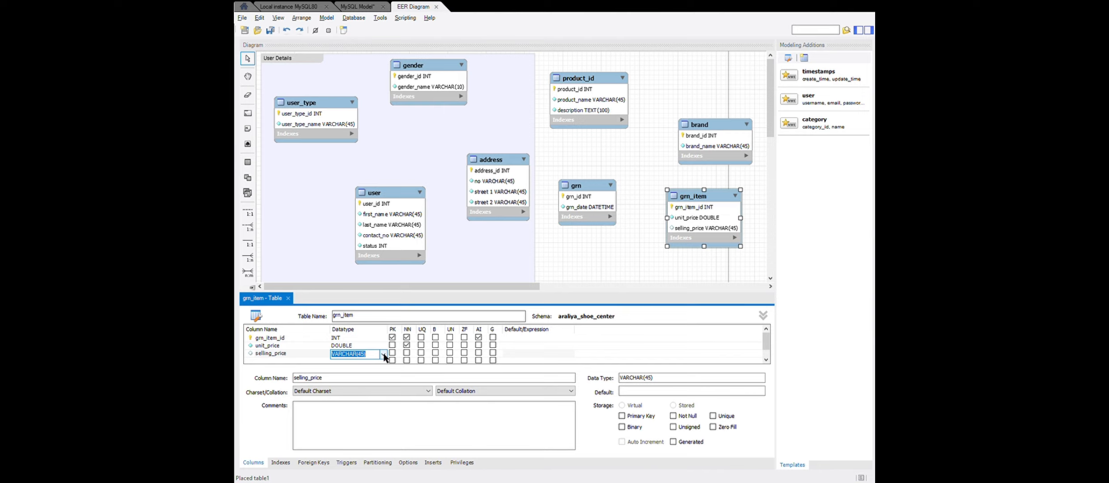
text(DOUBLE)
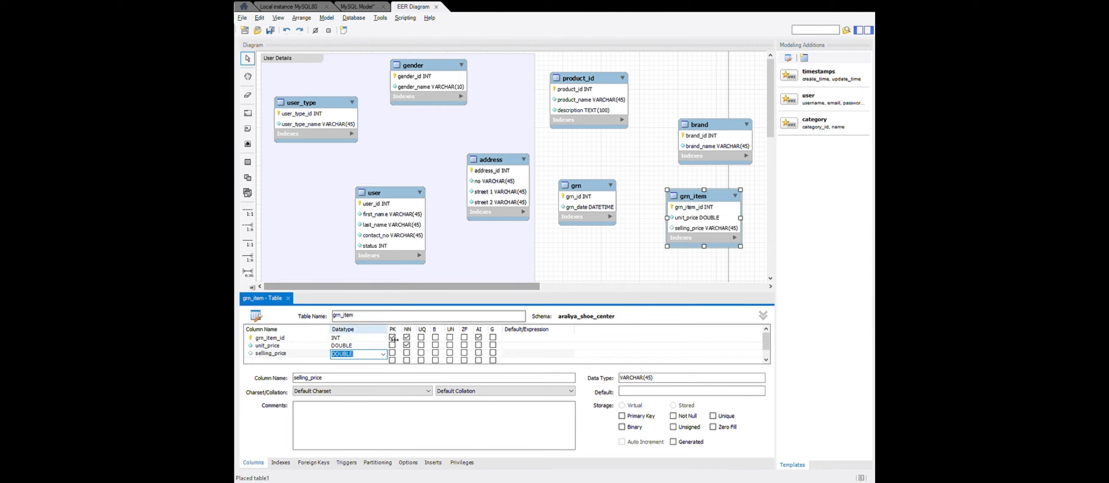
click(407, 352)
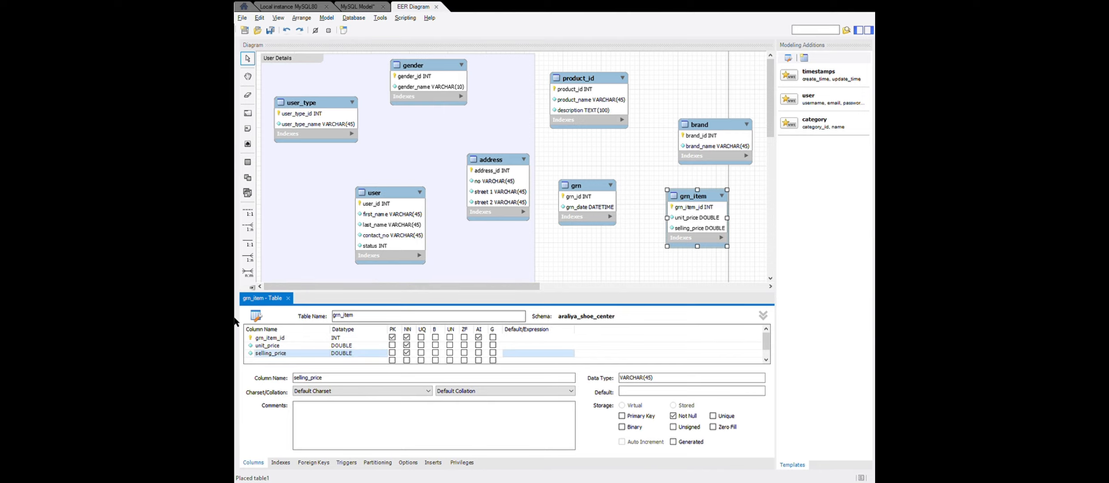
click(288, 298)
Place a new table on the diagram below the grn table and name it stock
click(248, 162)
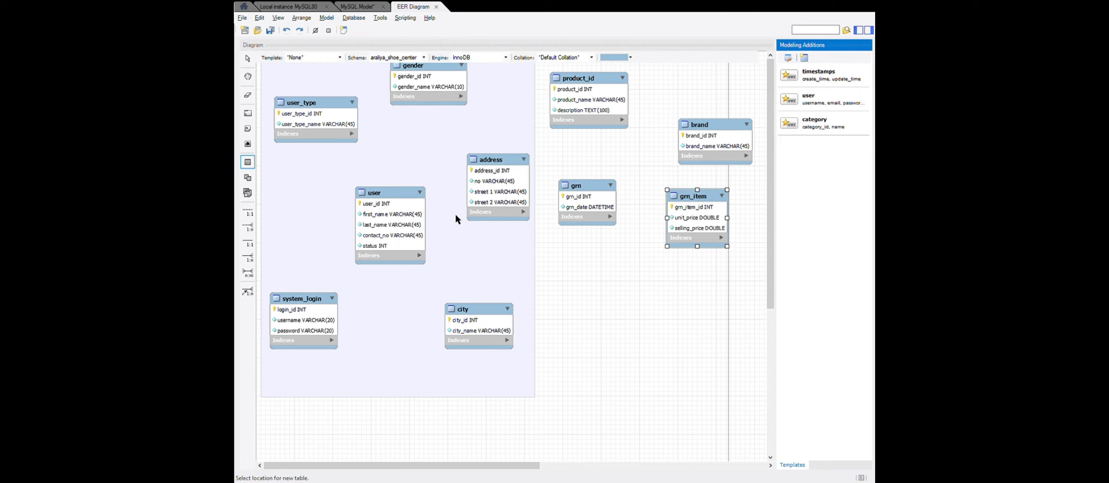
click(576, 261)
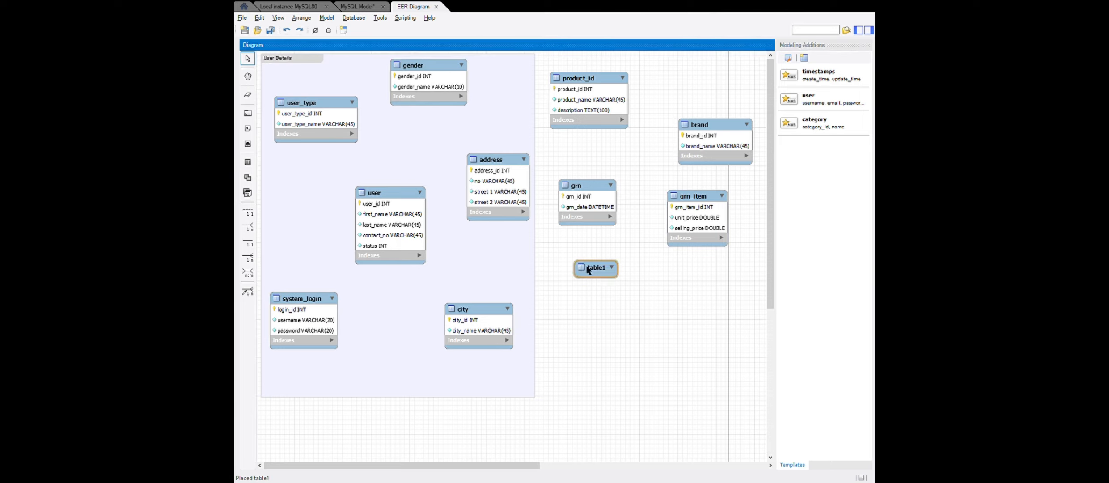
double_click(585, 268)
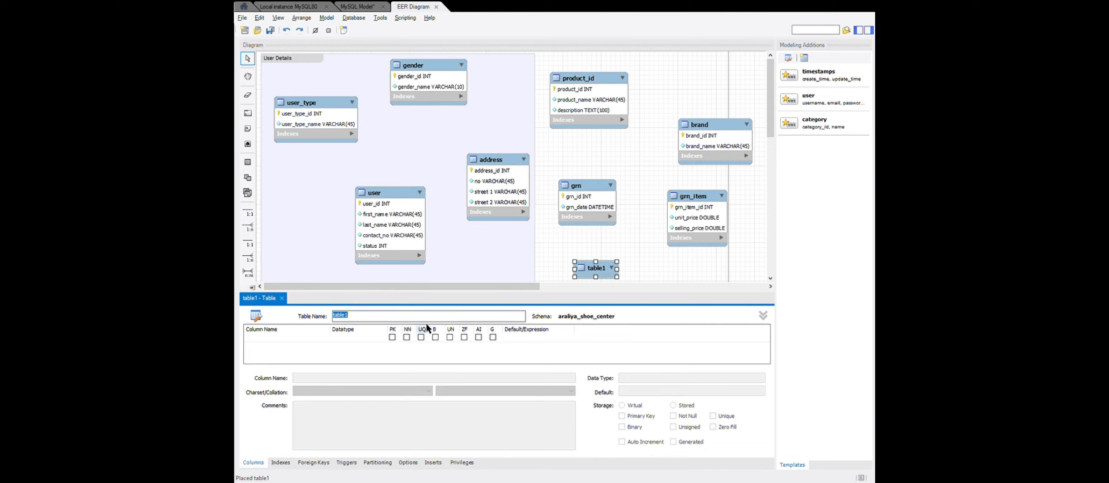
text(stock)
Add a stock_id INT column to the stock table as a not-null, auto-incrementing primary key
double_click(284, 337)
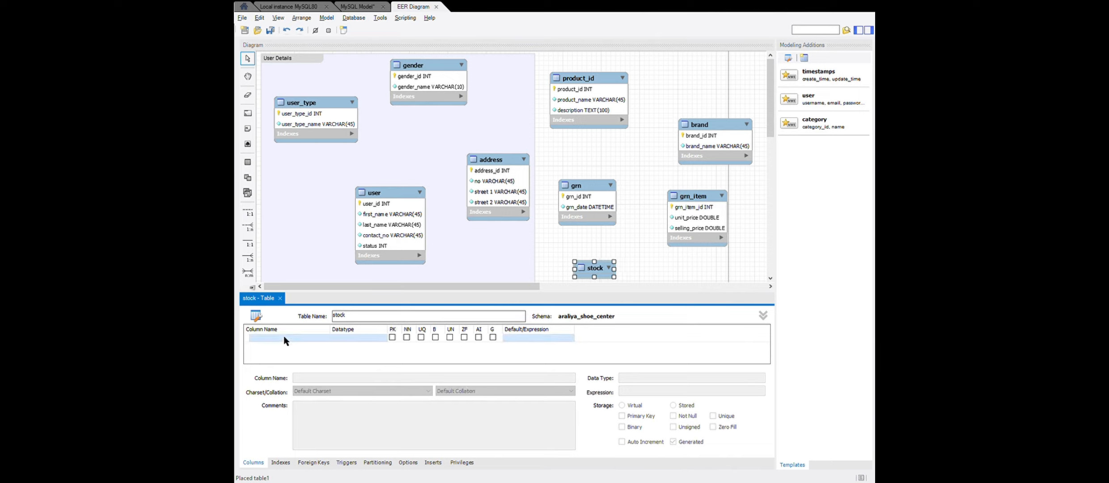
text(dtoc)
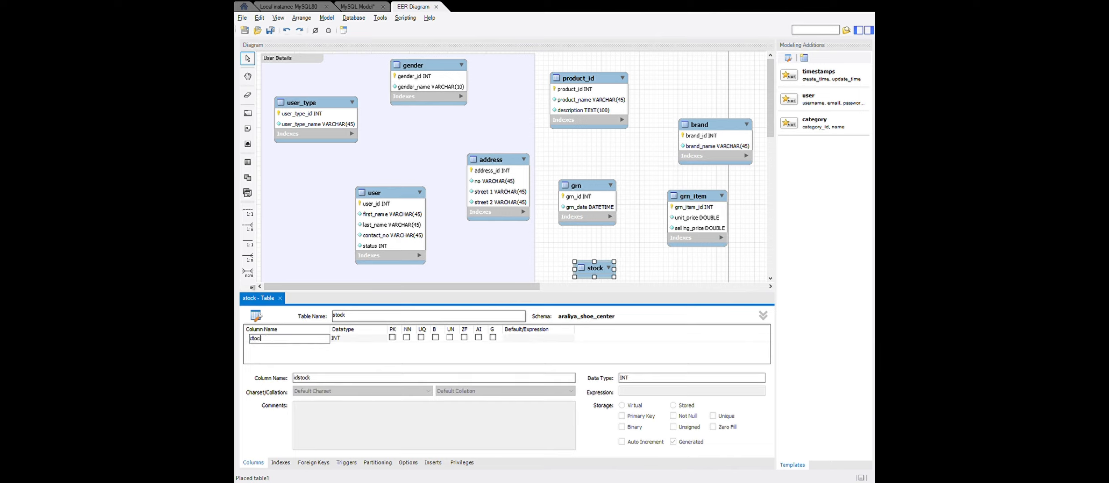
key(BackSpace)
key(BackSpace)
key(BackSpace)
text(s)
key(Return)
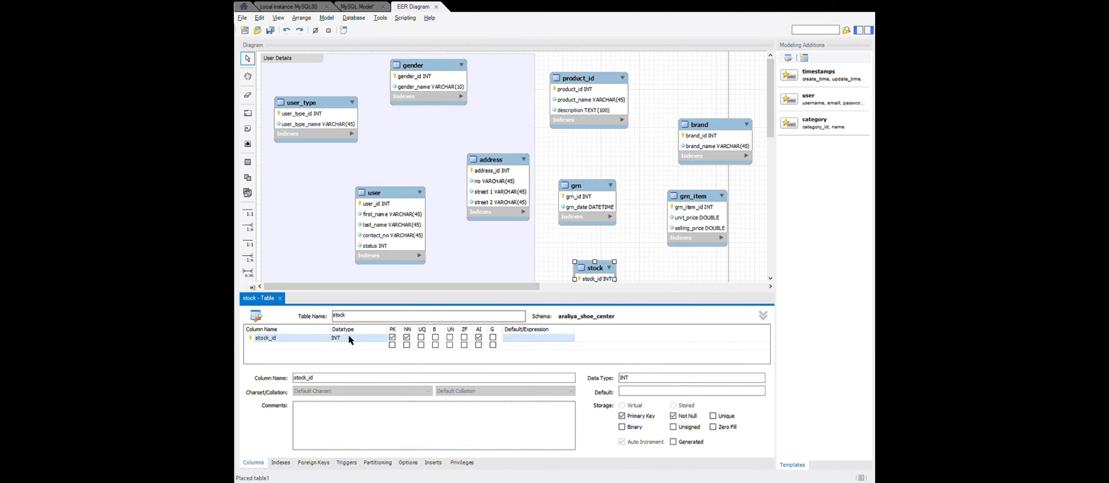
Add a qty column to the stock table with data type INT and mark it not null
double_click(270, 344)
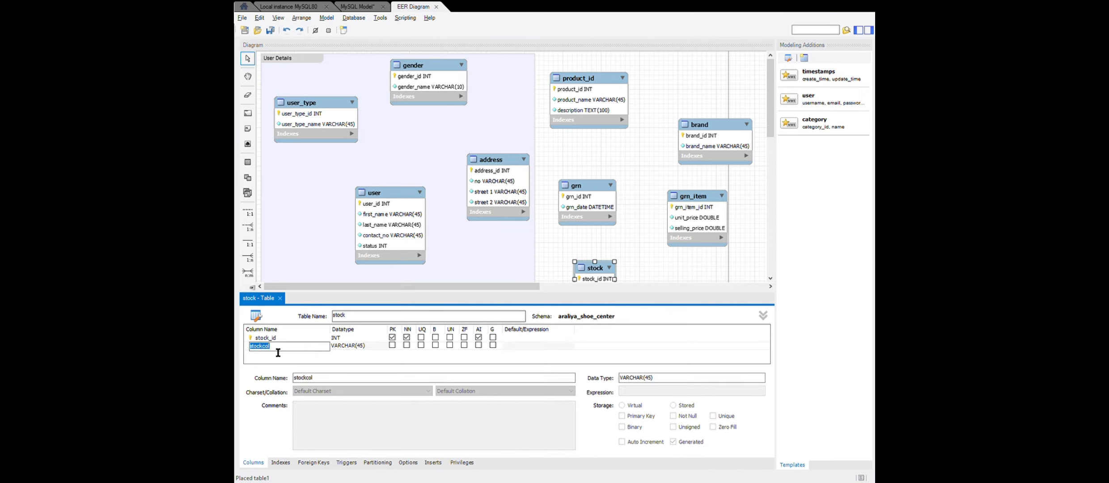
text(qty)
key(Tab)
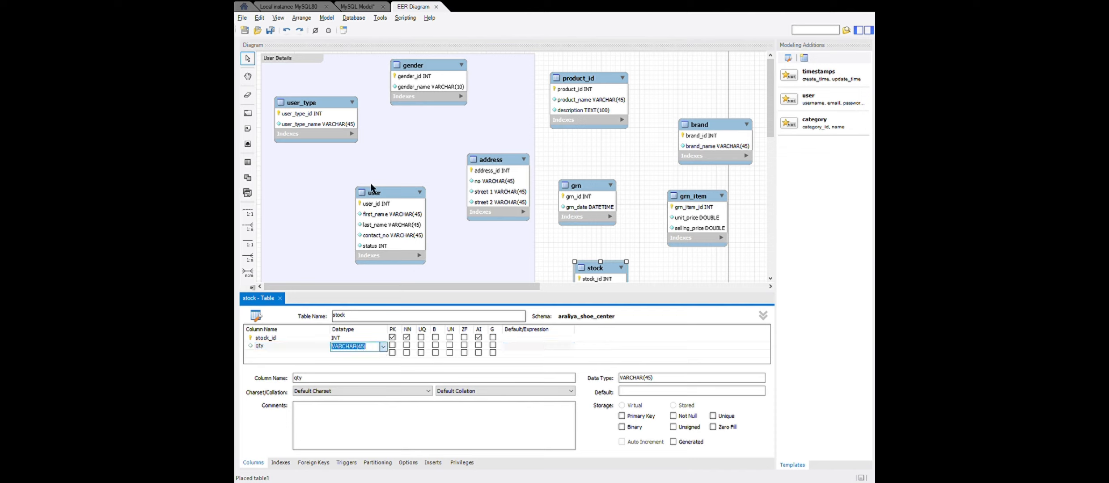
text(INT)
click(281, 353)
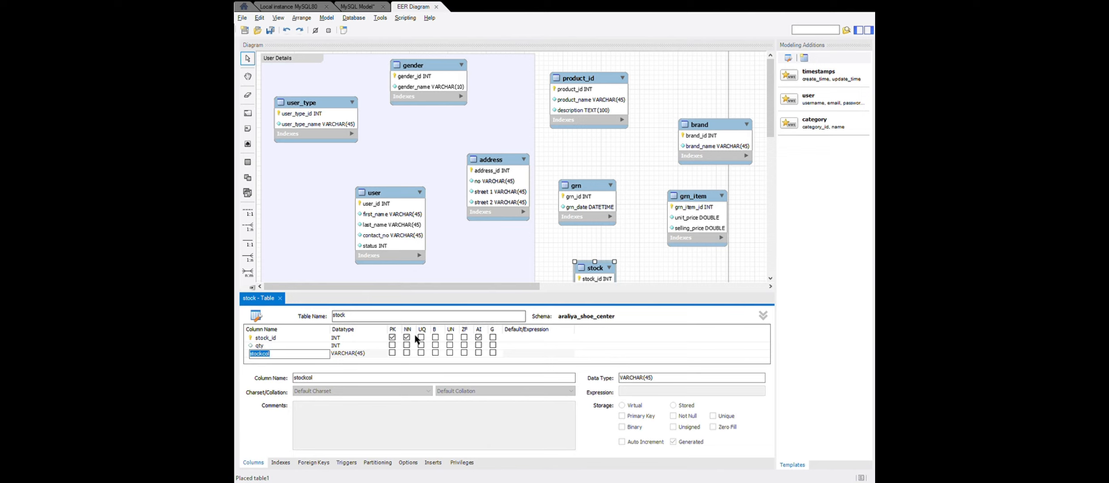
click(407, 344)
Add a not-null selling_price column of type DOUBLE to the stock table and close the table editor
double_click(310, 353)
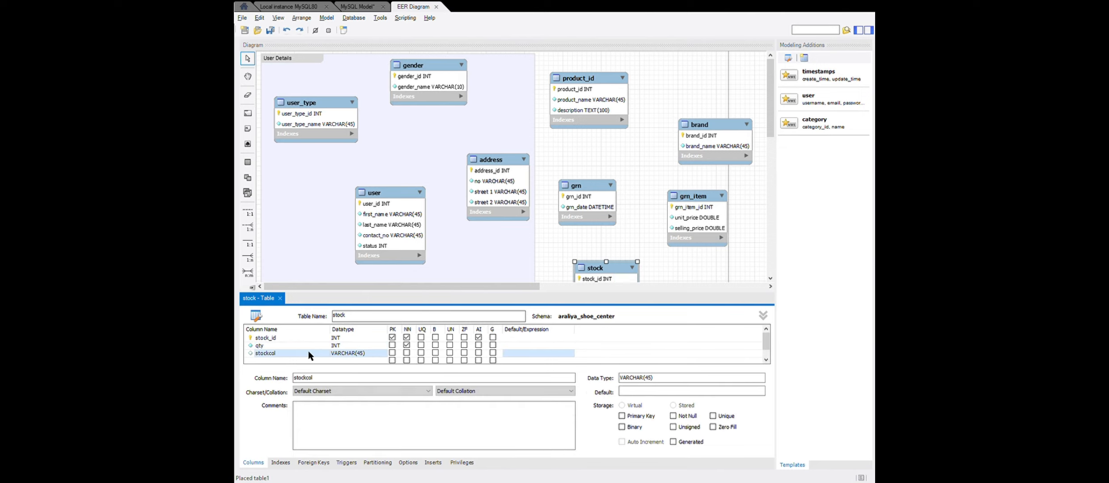
text(selling_price)
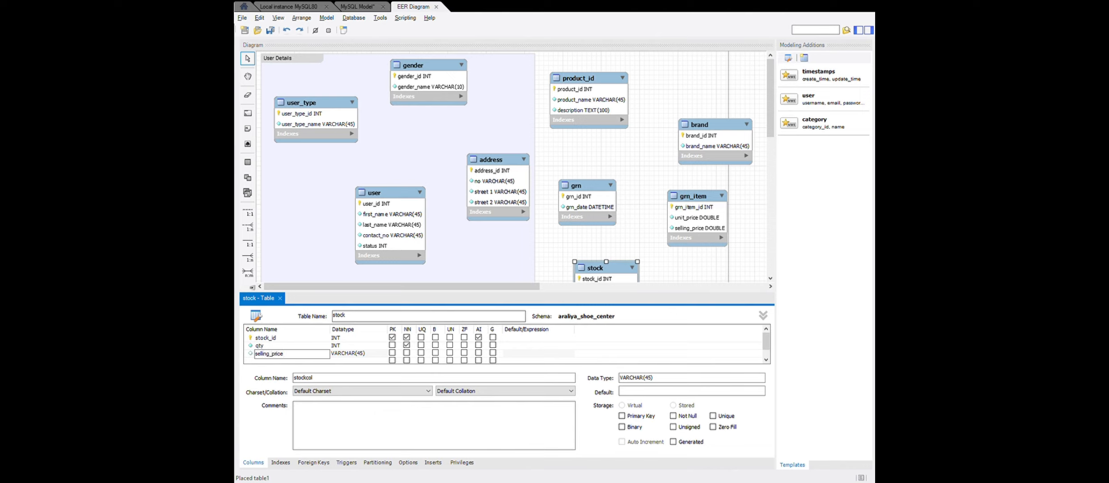
click(381, 355)
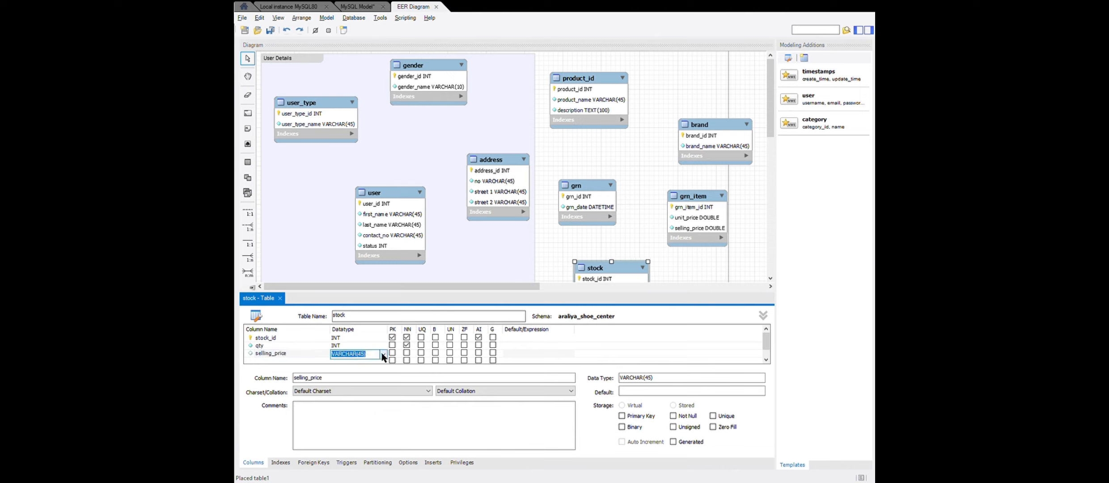
text(DOUBLE)
key(Return)
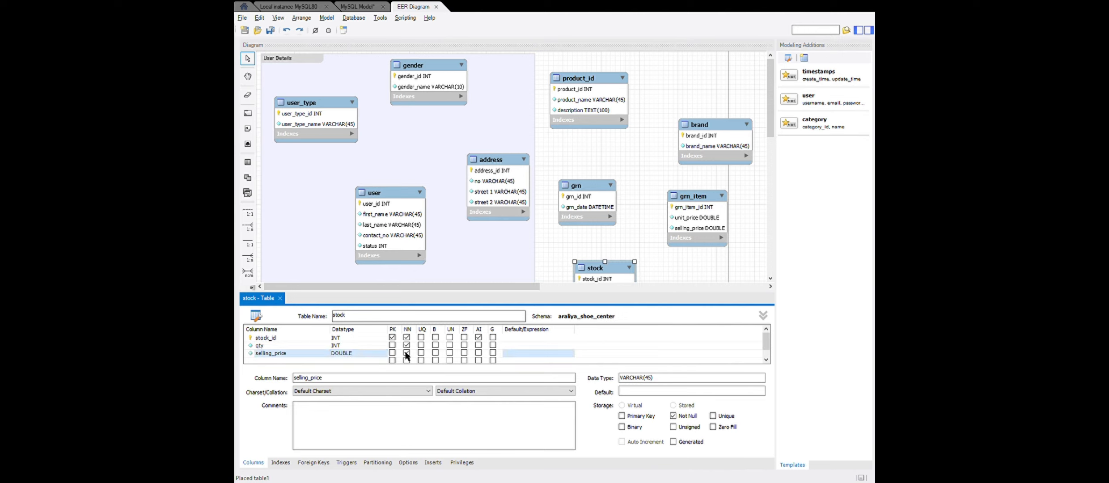
click(280, 298)
Rearrange the tables beside the User Details layer: stock and brand in the upper row, product_id below brand, grn and grn_item in the lower row
drag(608, 278, 609, 277)
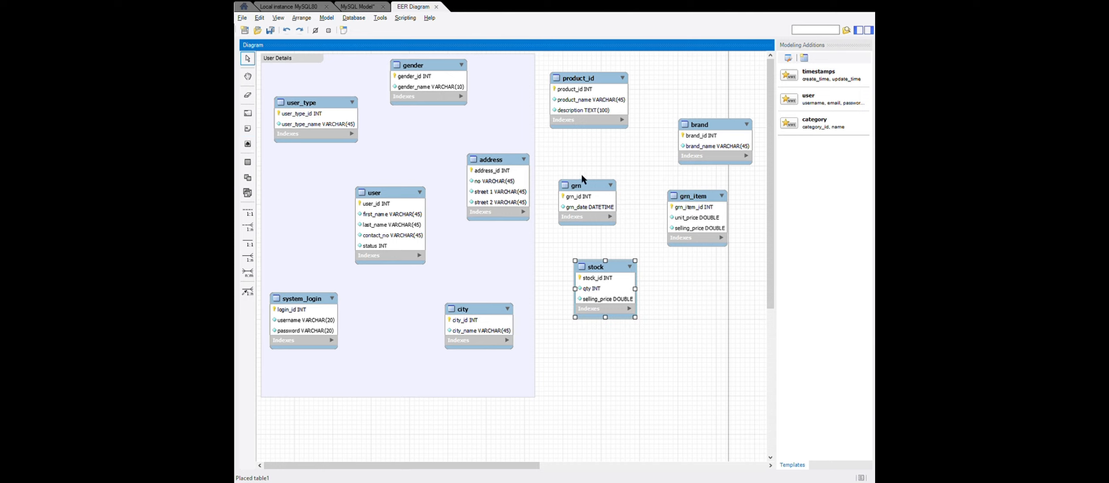
drag(581, 185, 573, 167)
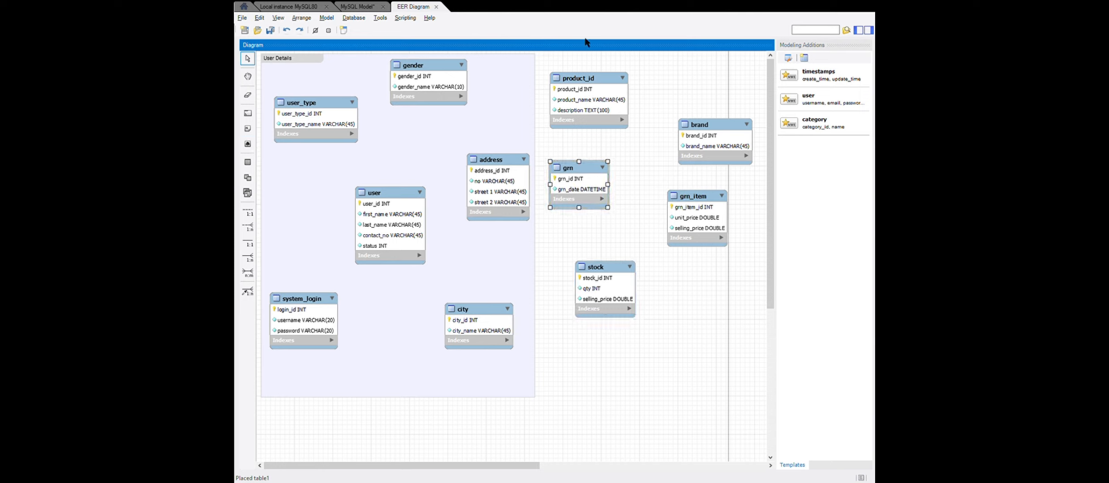
drag(588, 76, 664, 243)
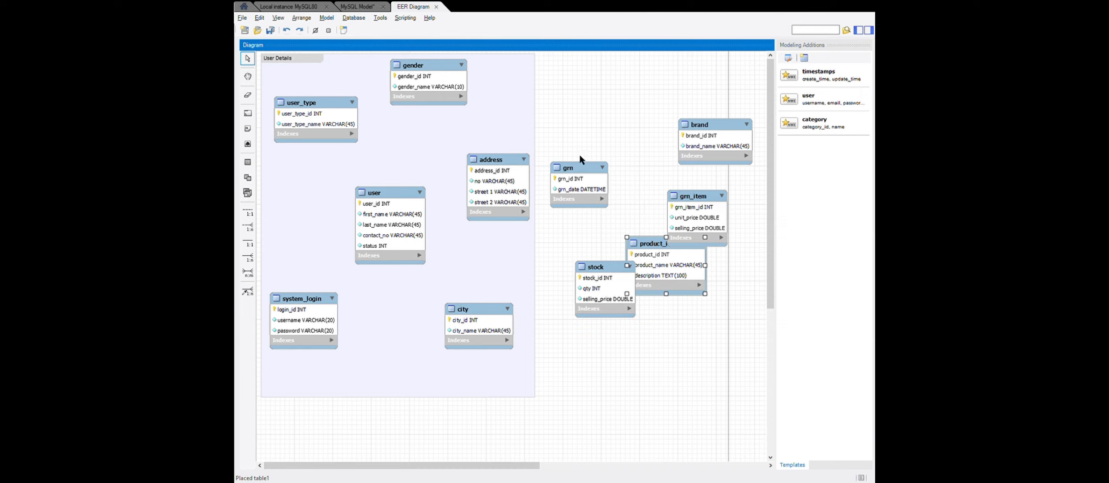
drag(580, 172, 576, 79)
drag(727, 123, 715, 85)
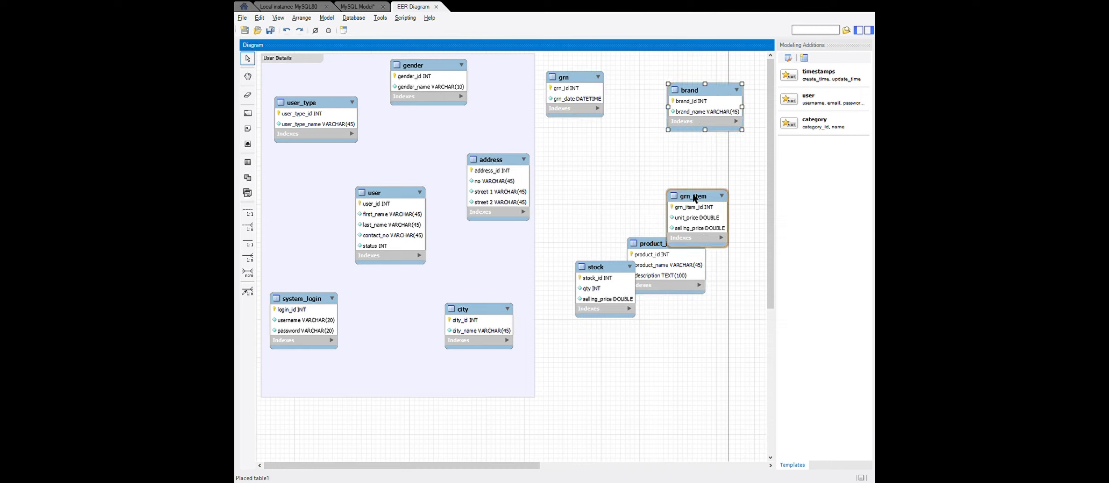
drag(589, 105, 607, 344)
drag(595, 273, 604, 102)
drag(691, 197, 725, 296)
drag(647, 247, 649, 188)
drag(599, 101, 572, 91)
drag(698, 93, 698, 81)
drag(679, 179, 681, 150)
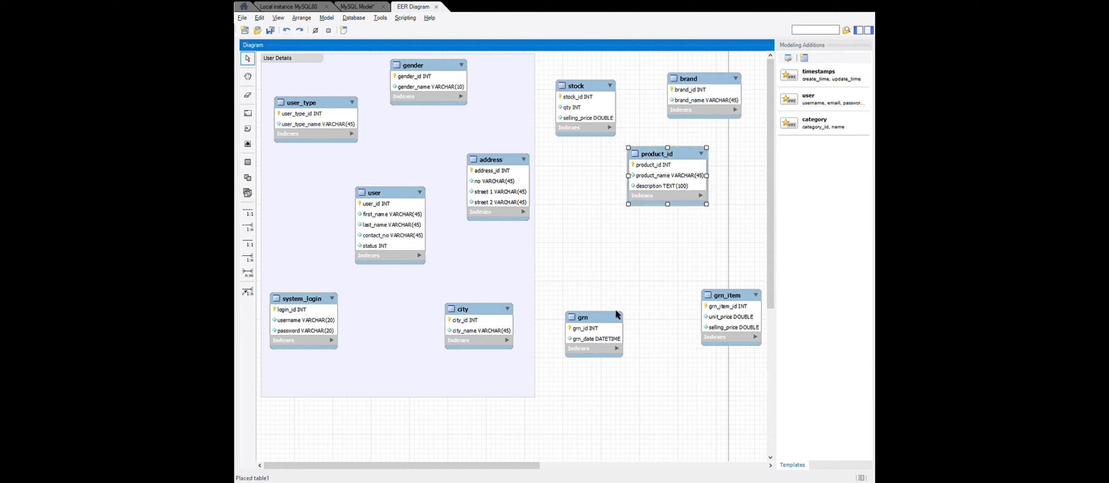
drag(588, 315, 582, 221)
drag(730, 301, 718, 241)
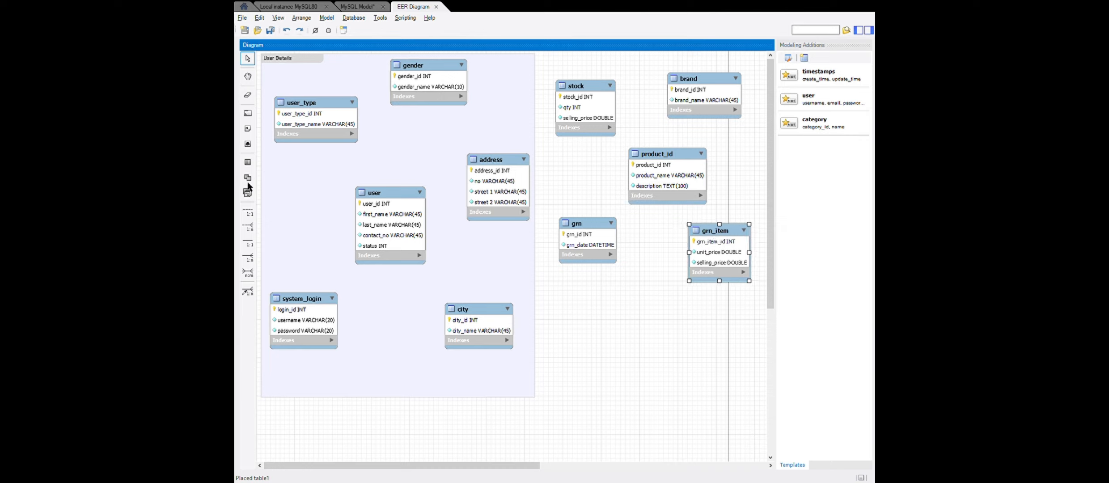
Draw a new layer enclosing the stock, brand, product_id, grn and grn_item tables
click(247, 113)
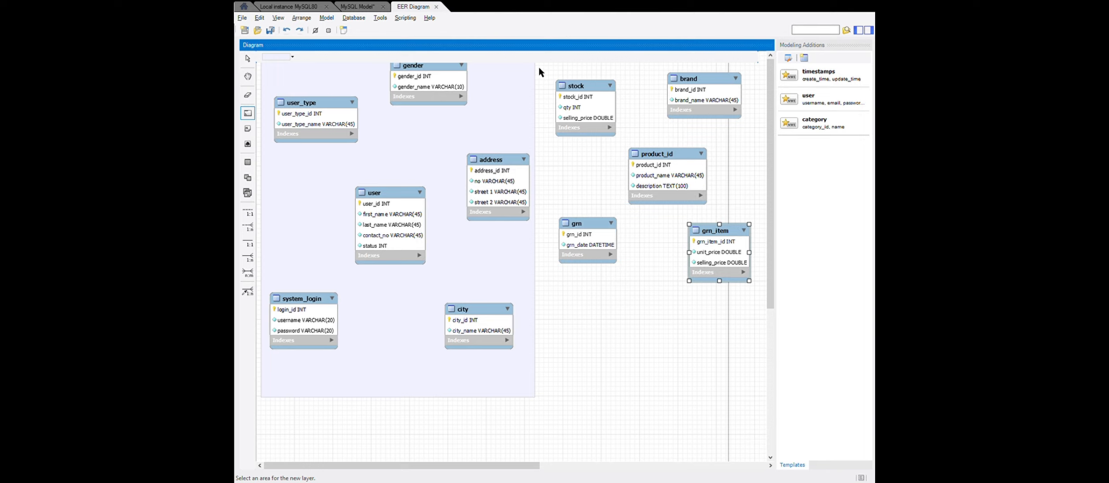
drag(538, 67, 765, 298)
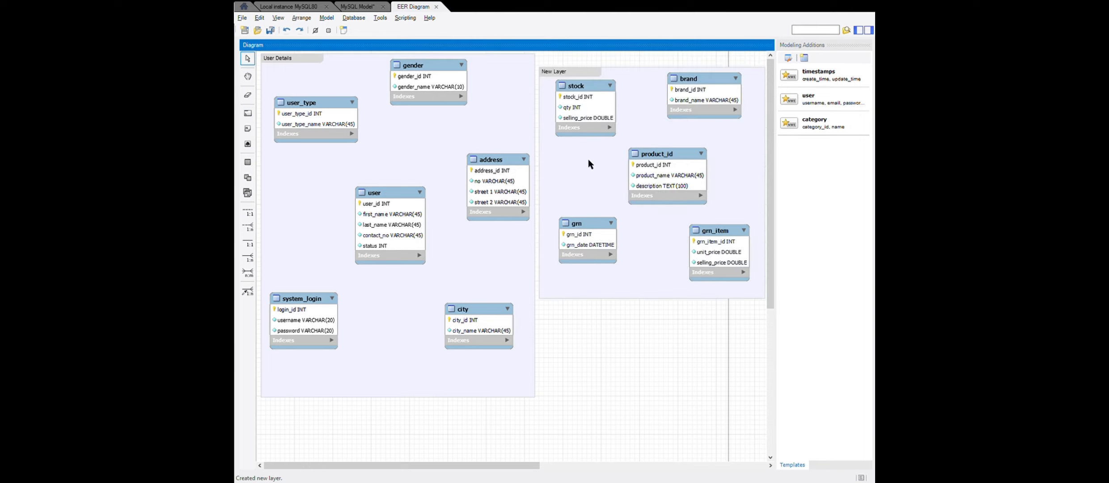
Rename the new layer around the stock, brand, product_id, grn and grn_item tables as Product Details
double_click(568, 72)
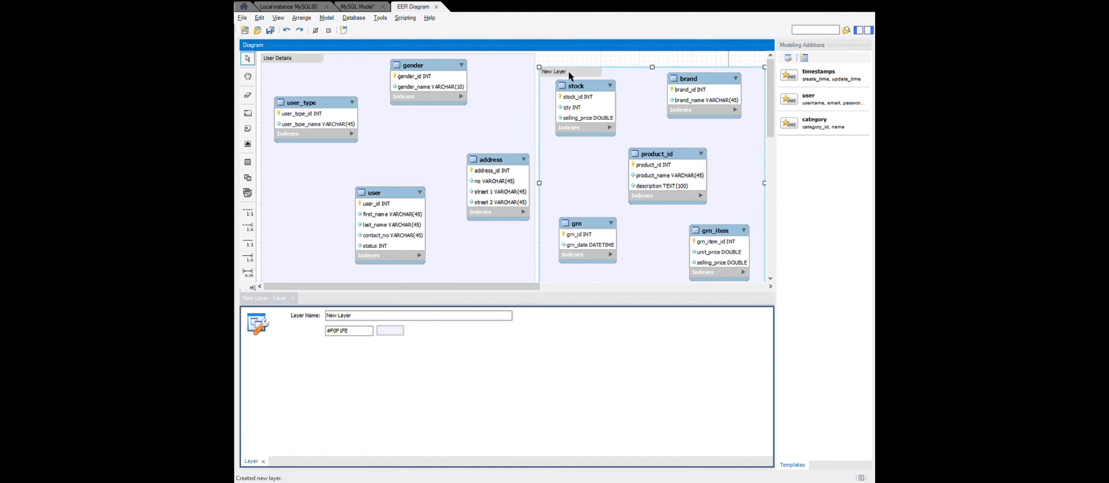
click(457, 323)
key(BackSpace)
key(BackSpace)
key(BackSpace)
key(BackSpace)
key(BackSpace)
key(BackSpace)
key(BackSpace)
key(BackSpace)
key(BackSpace)
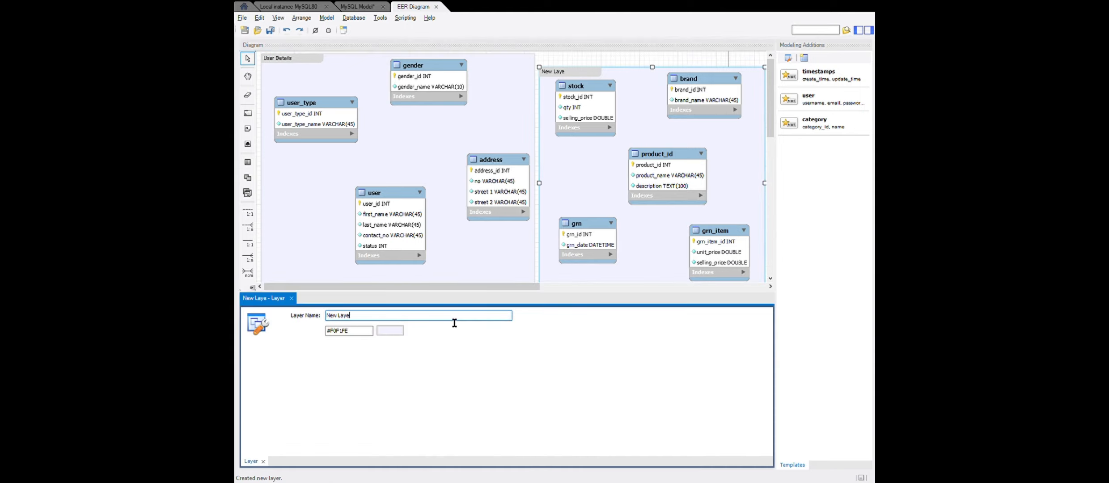
text(Stock)
key(BackSpace)
key(BackSpace)
key(BackSpace)
key(BackSpace)
key(BackSpace)
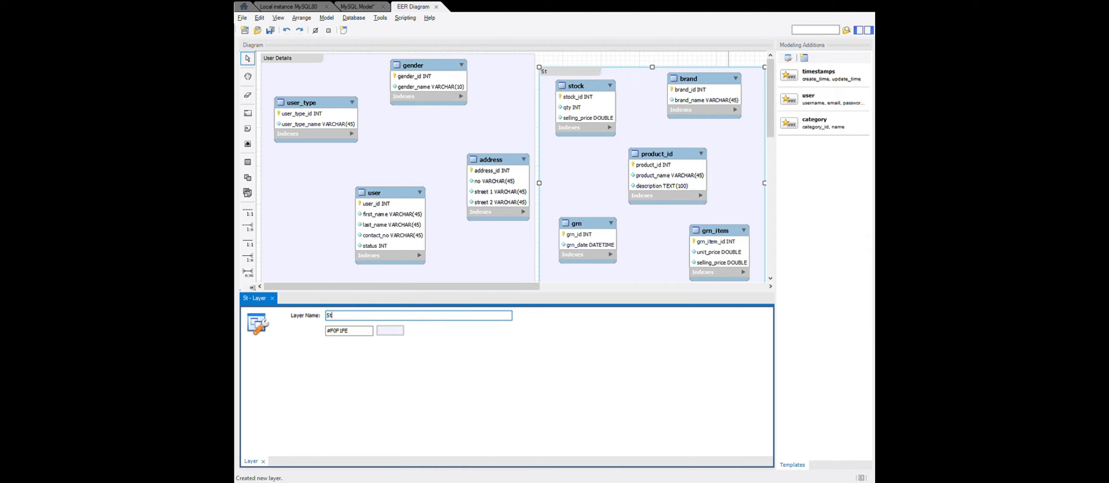
text(Product De)
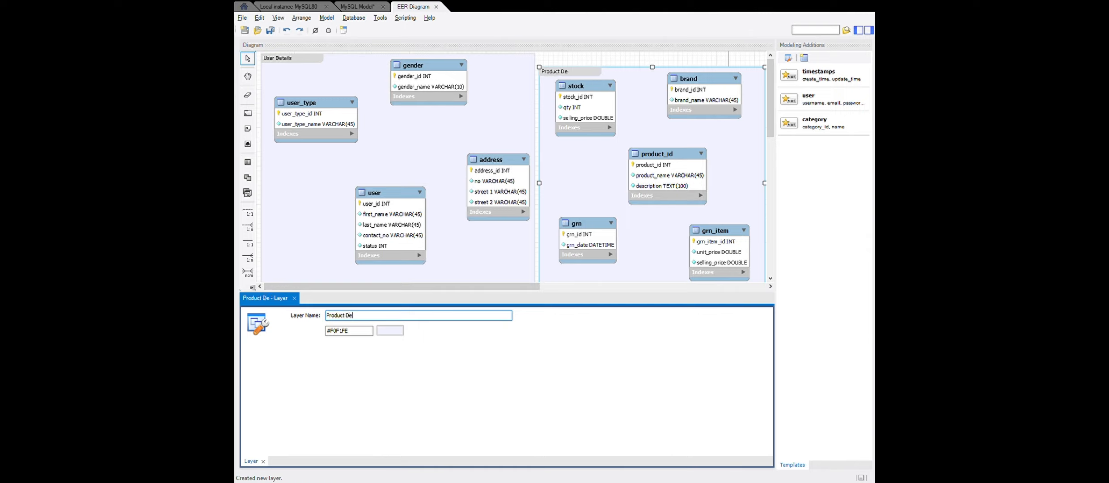
text(tails)
Set the Product Details layer's background to light cyan (#c6ffff) and close the layer editor
click(389, 331)
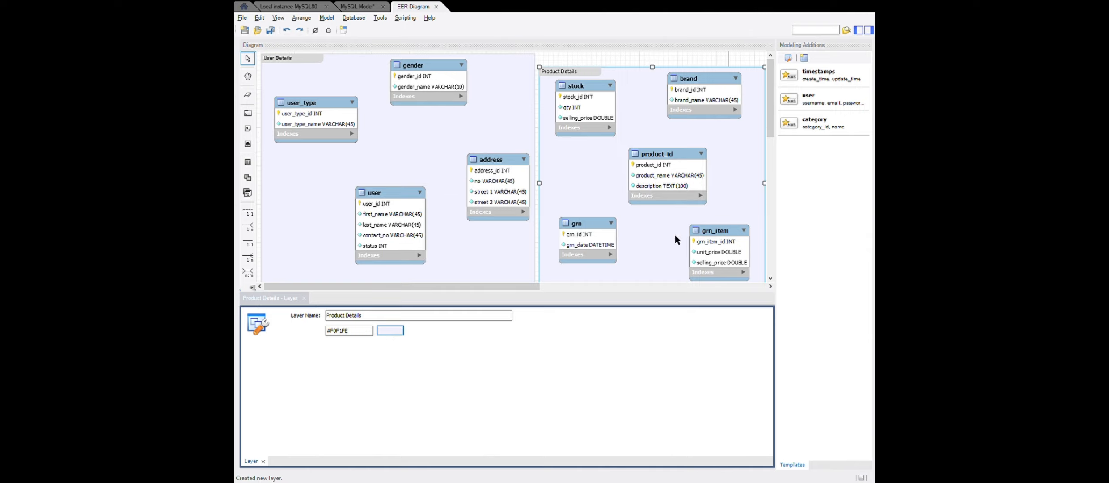
click(604, 248)
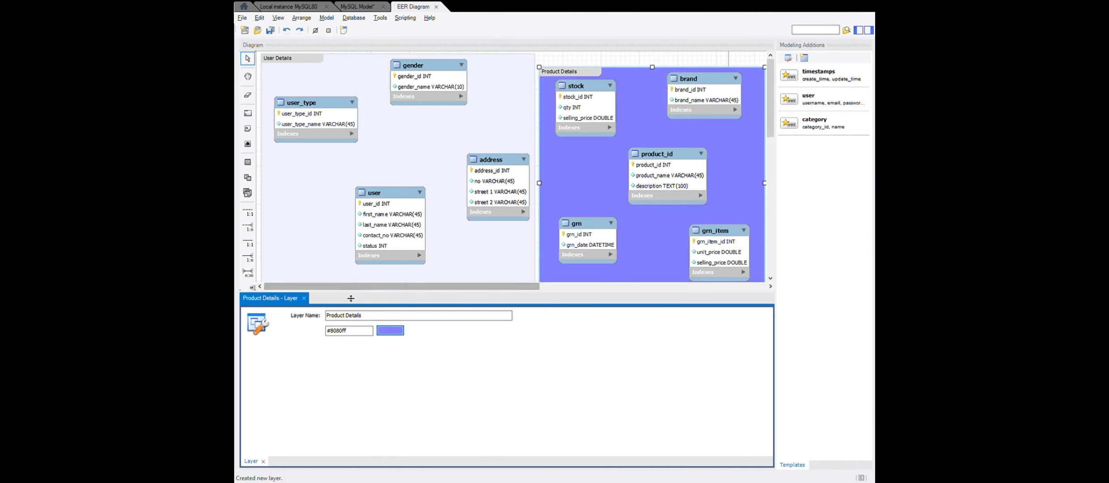
click(382, 329)
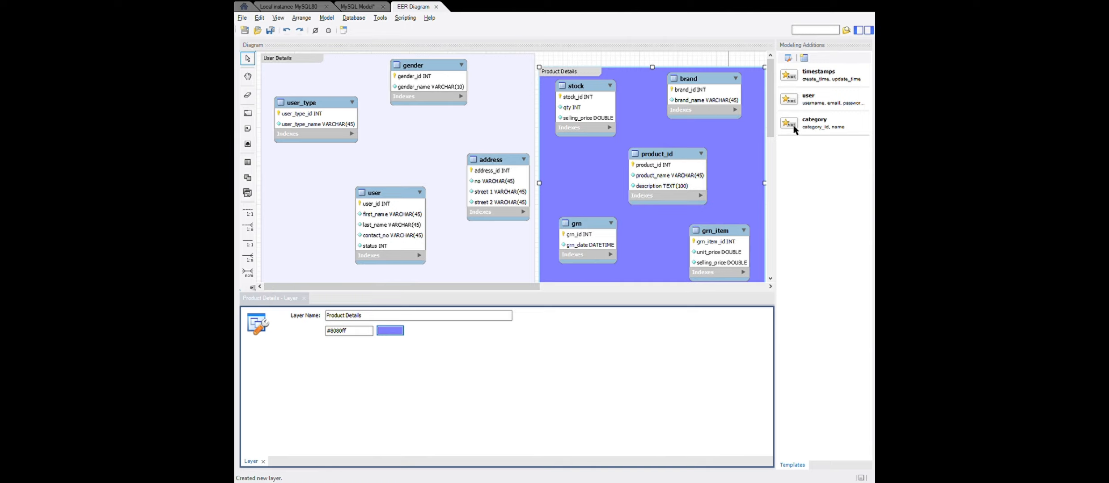
click(596, 247)
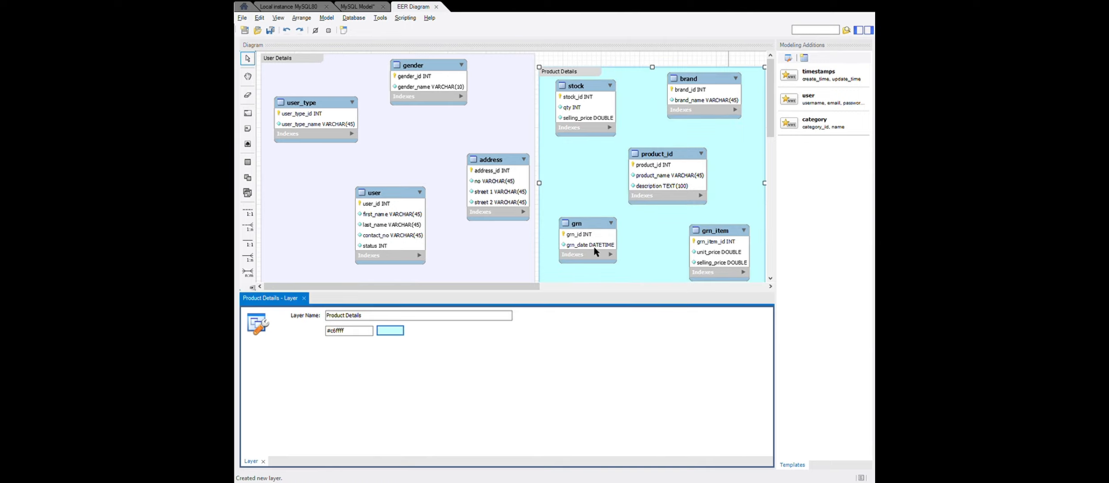
click(304, 298)
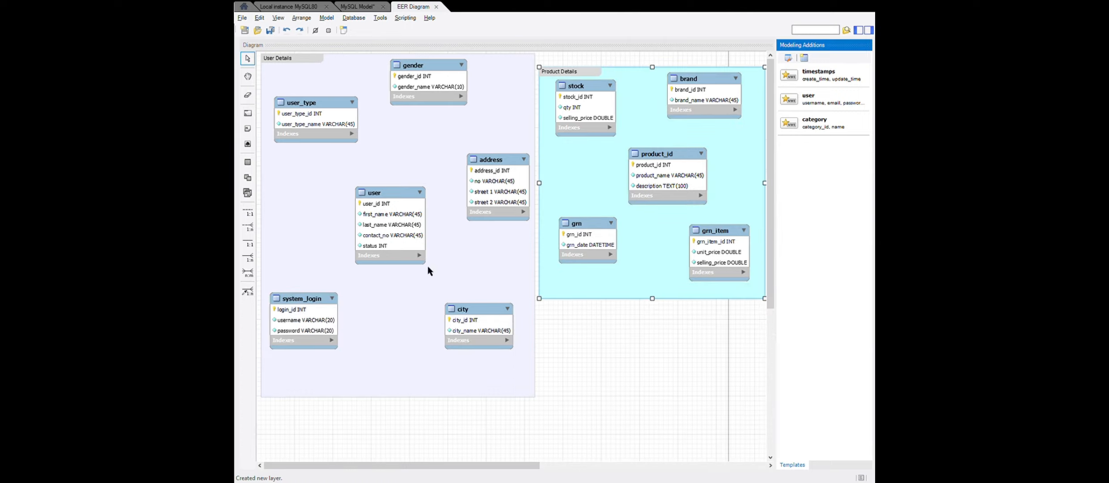
Place a new table just below the Product Details layer and name it invoice
click(247, 162)
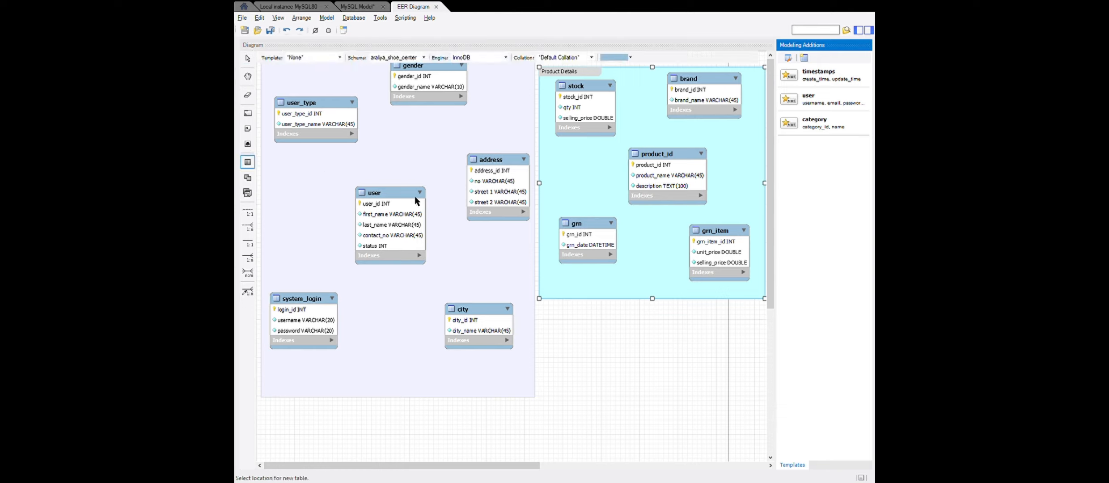
click(563, 323)
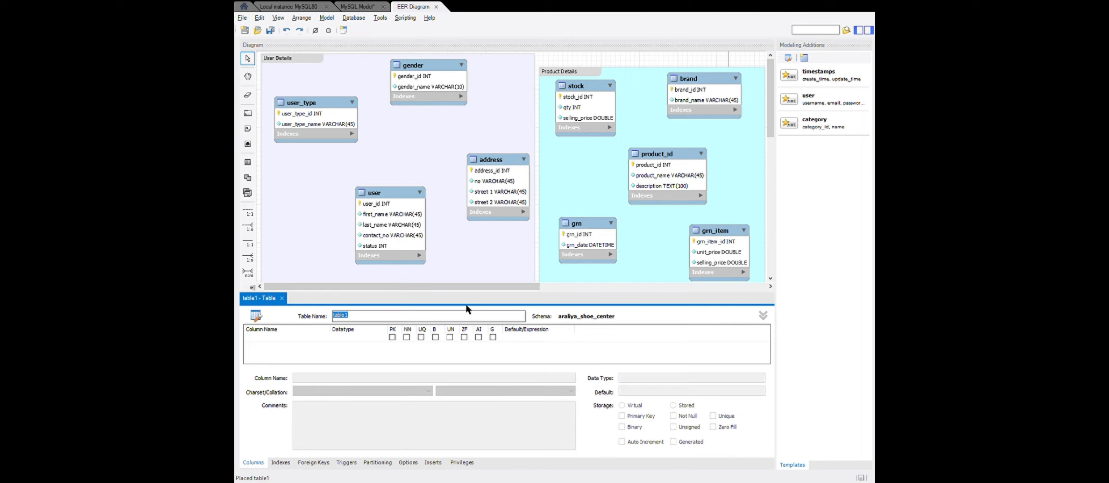
text(invoice)
Add an invoice_id column of type INT to the invoice table as an auto-increment primary key
click(271, 341)
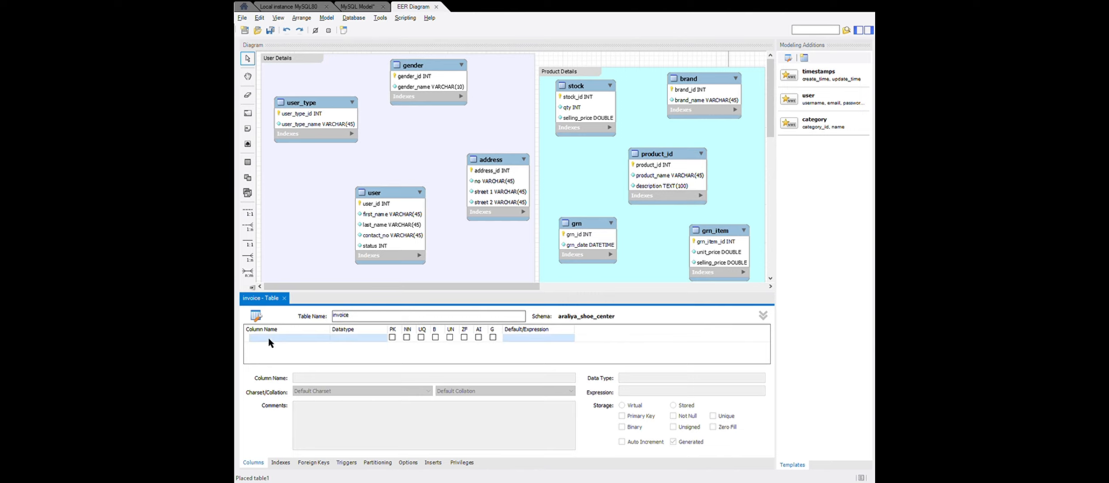
text(invoi)
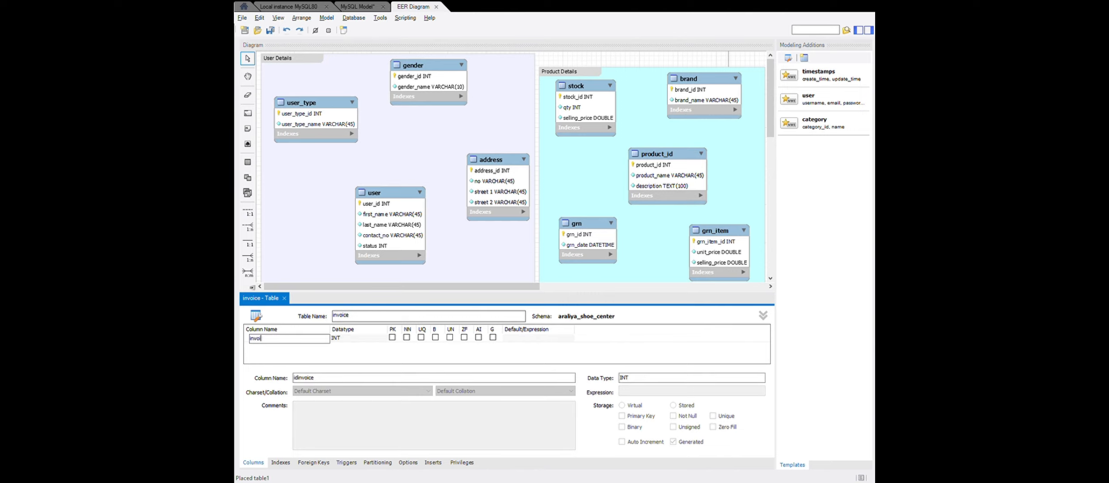
text(ce_id)
click(392, 337)
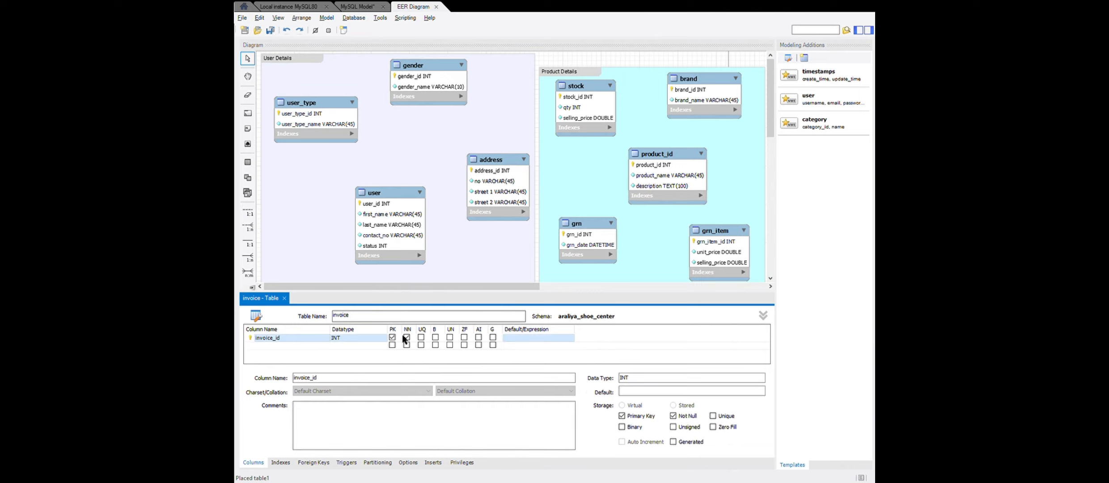
click(478, 337)
Add a not-null date column of type DATETIME to the invoice table, close its editor and shift the table slightly upward
click(302, 345)
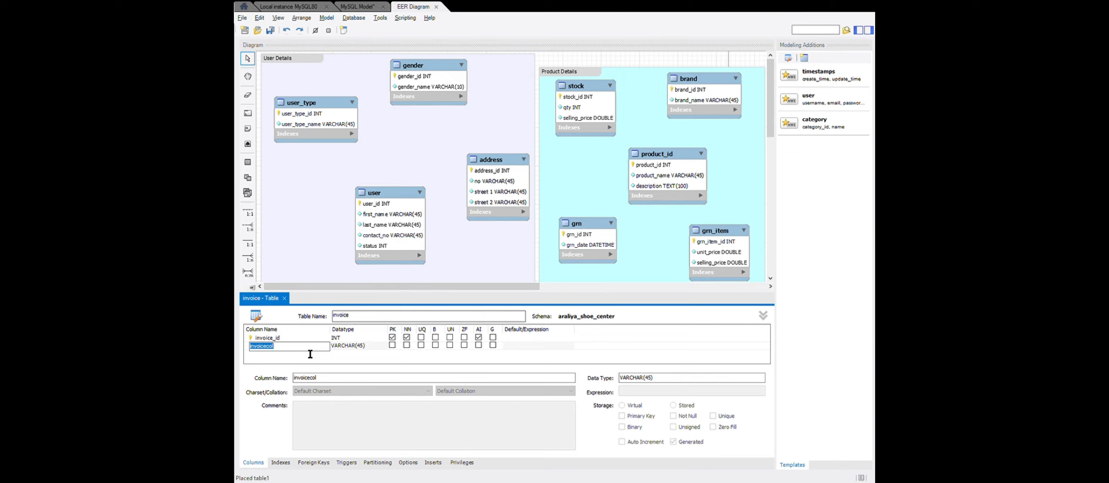
text(date)
key(Tab)
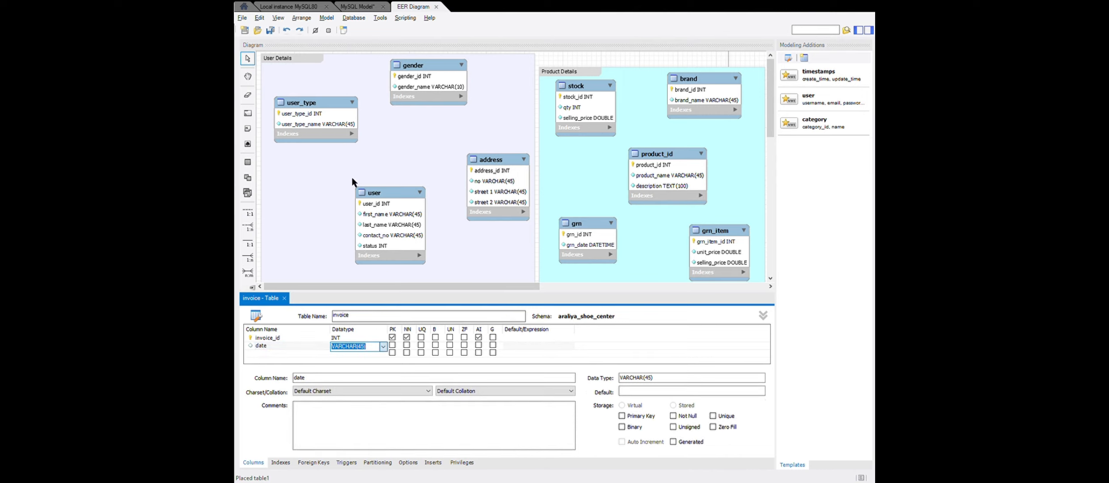
text(DATETIME)
click(406, 345)
click(284, 297)
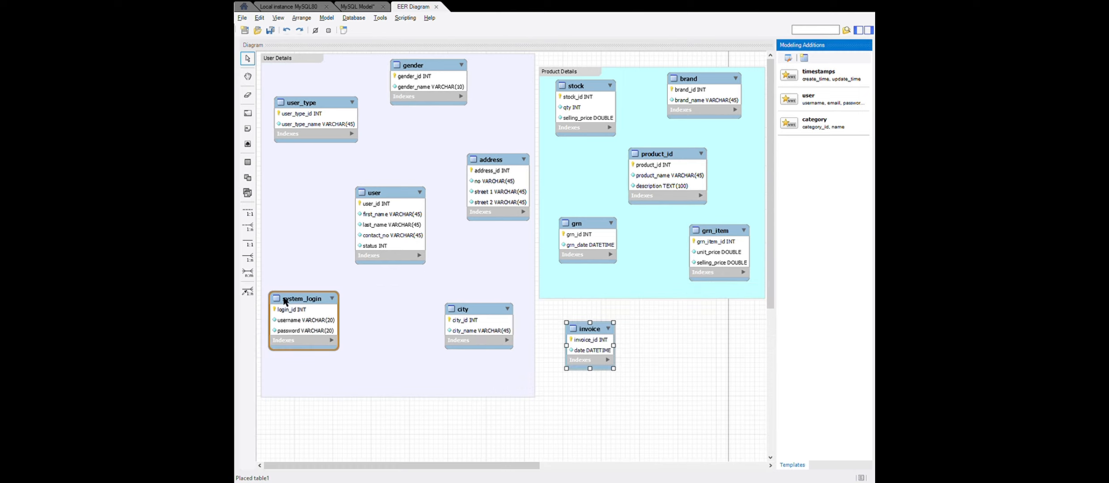
drag(592, 335, 592, 328)
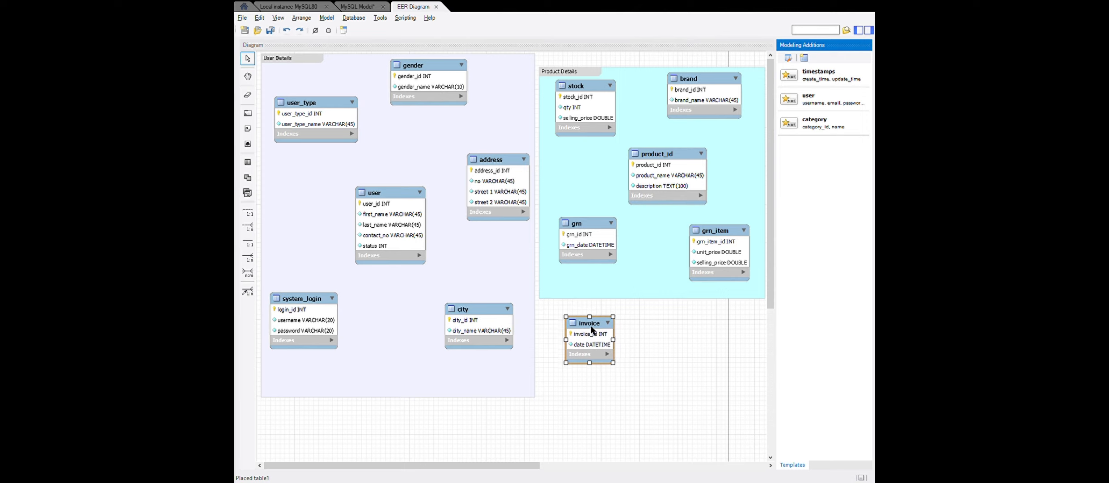
Rename the product_id table as product and close the table editor
click(672, 154)
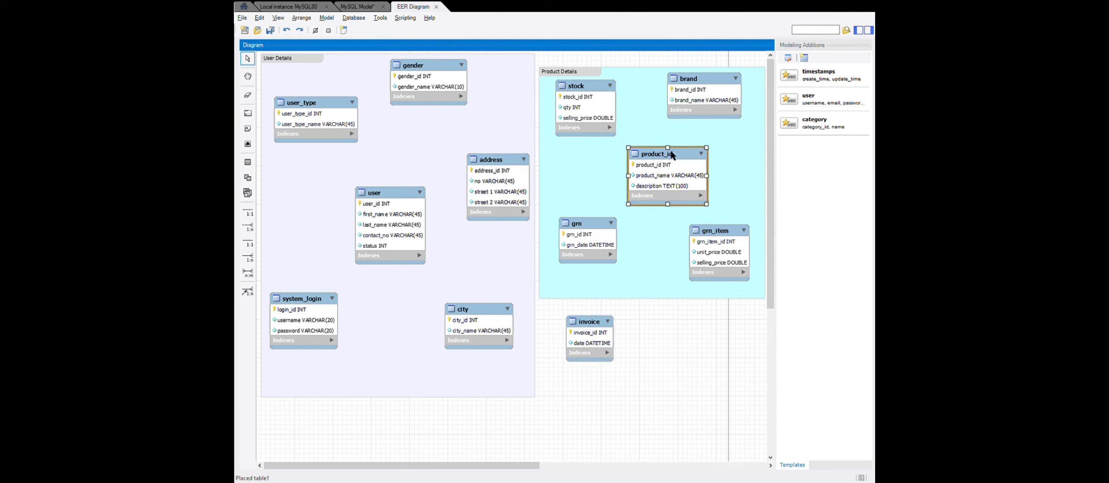
double_click(672, 154)
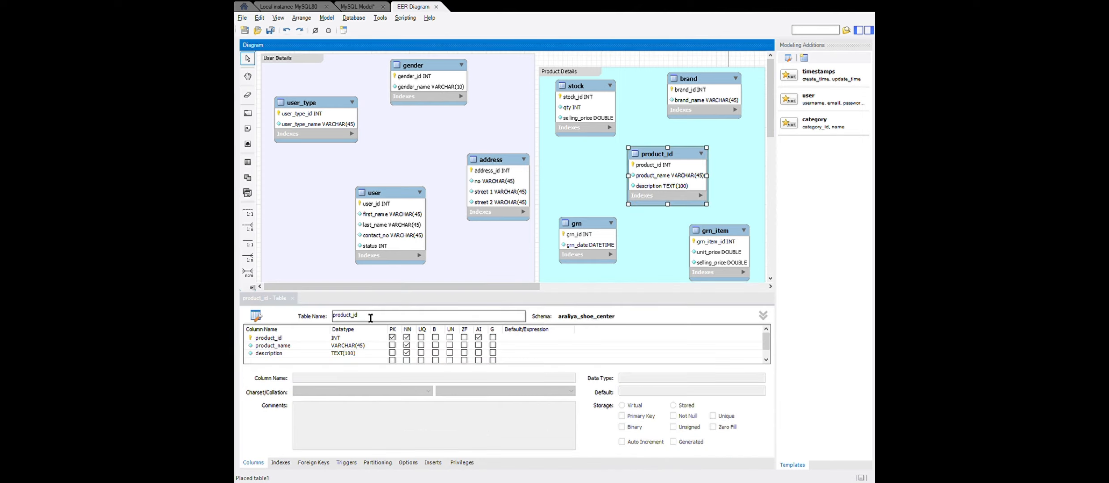
click(361, 325)
double_click(368, 321)
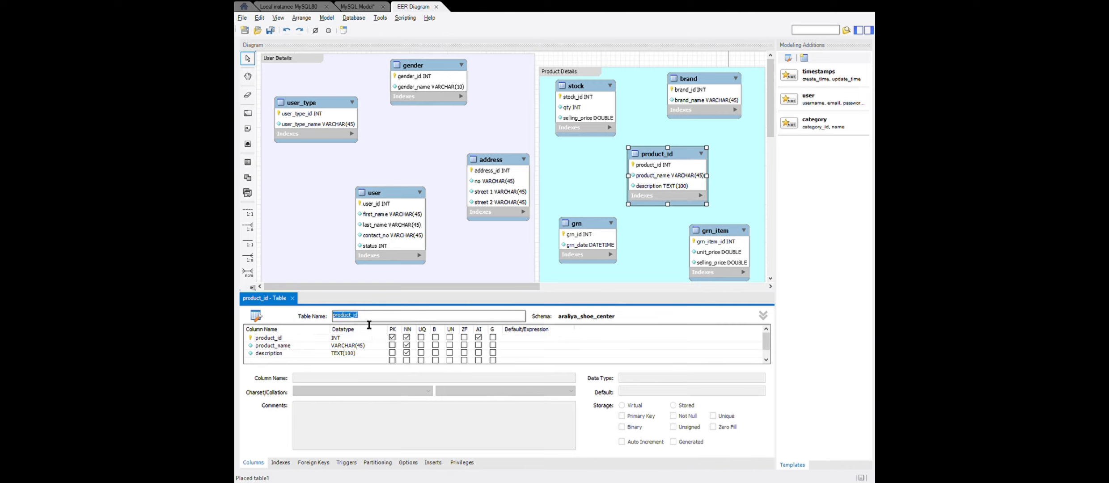
click(369, 321)
key(BackSpace)
key(BackSpace)
key(BackSpace)
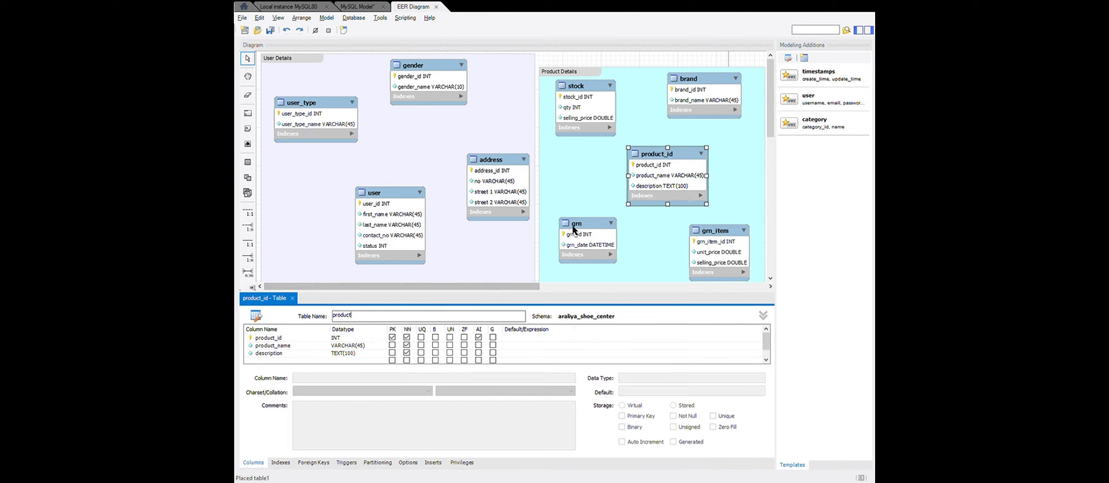
click(580, 187)
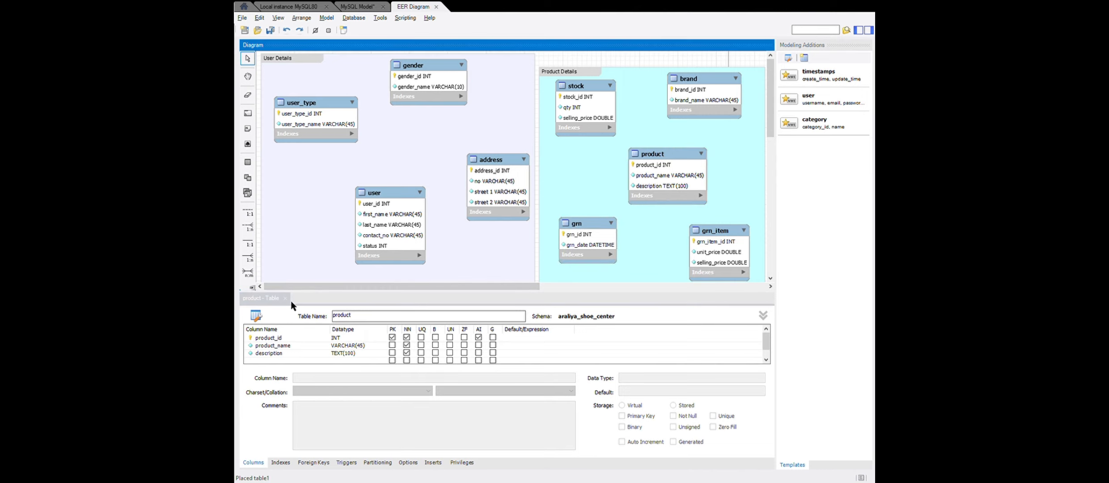
click(285, 298)
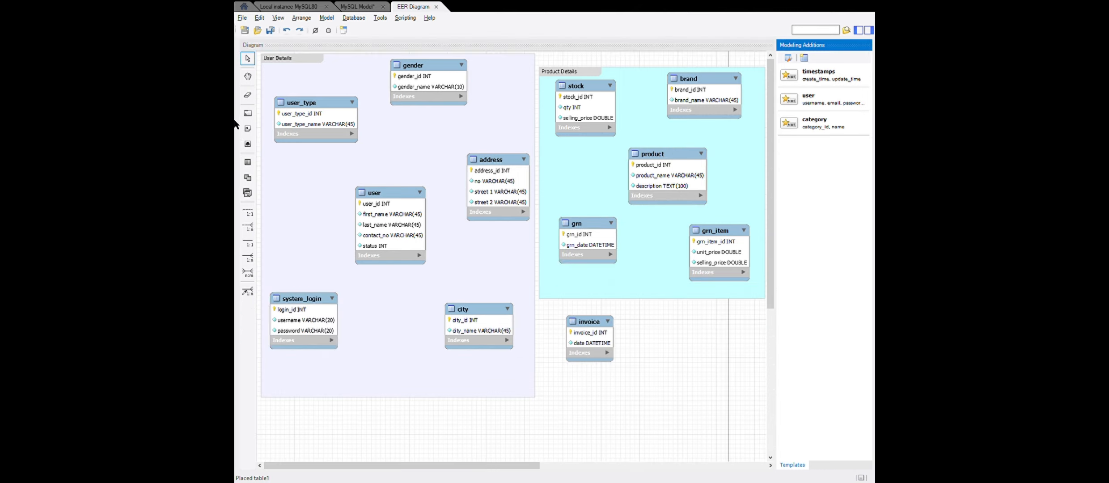
Place a new table beside invoice, below the grn_item table, and name it invoice_item
click(248, 166)
click(725, 339)
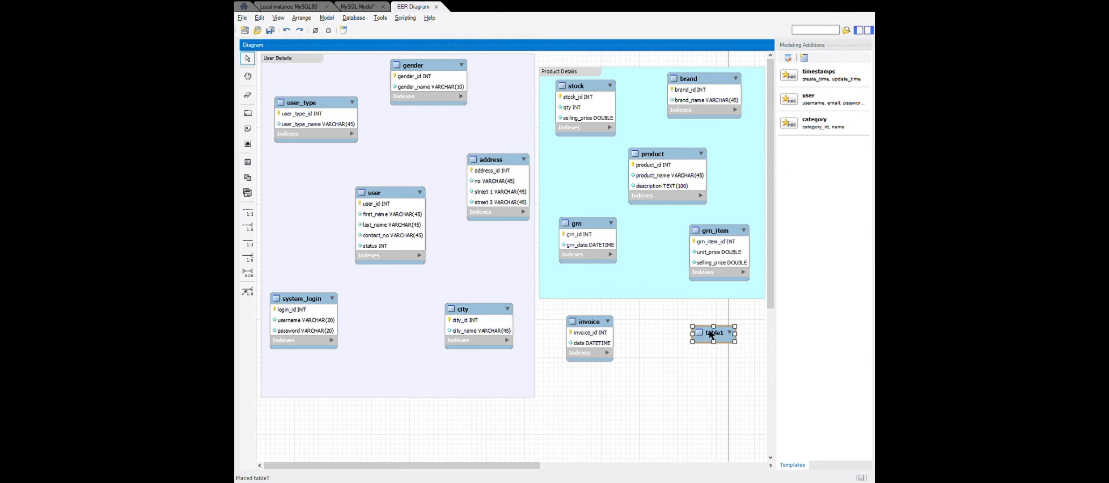
double_click(715, 335)
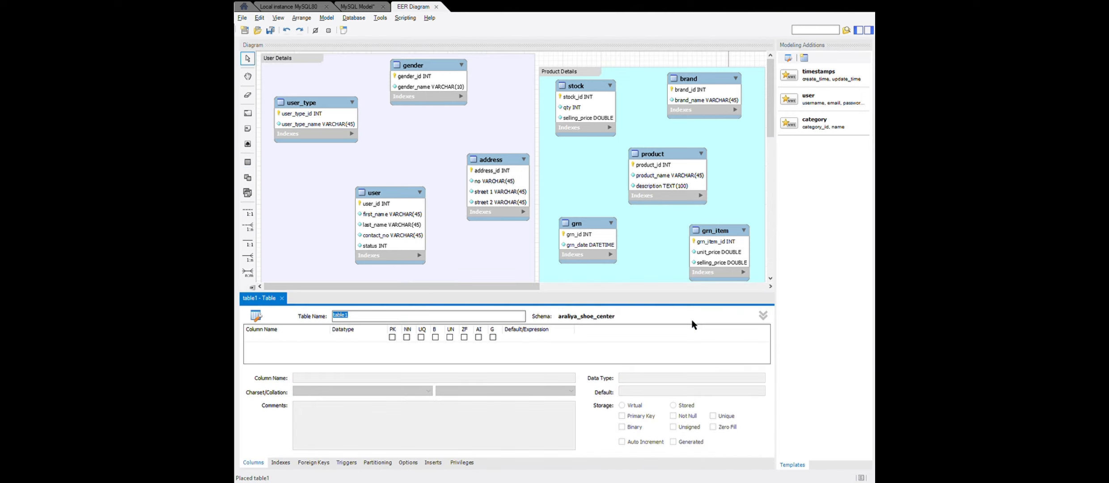
key(BackSpace)
text(invoice_item)
Add an invoice_item_id column of type INT to the invoice_item table as an auto-increment primary key
click(394, 341)
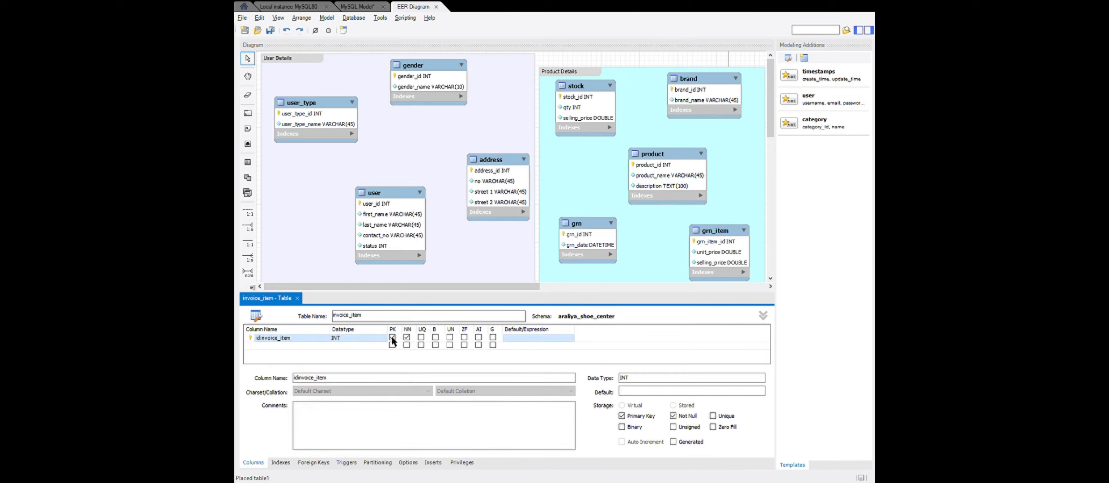
click(478, 337)
double_click(294, 343)
double_click(294, 339)
text(invoice)
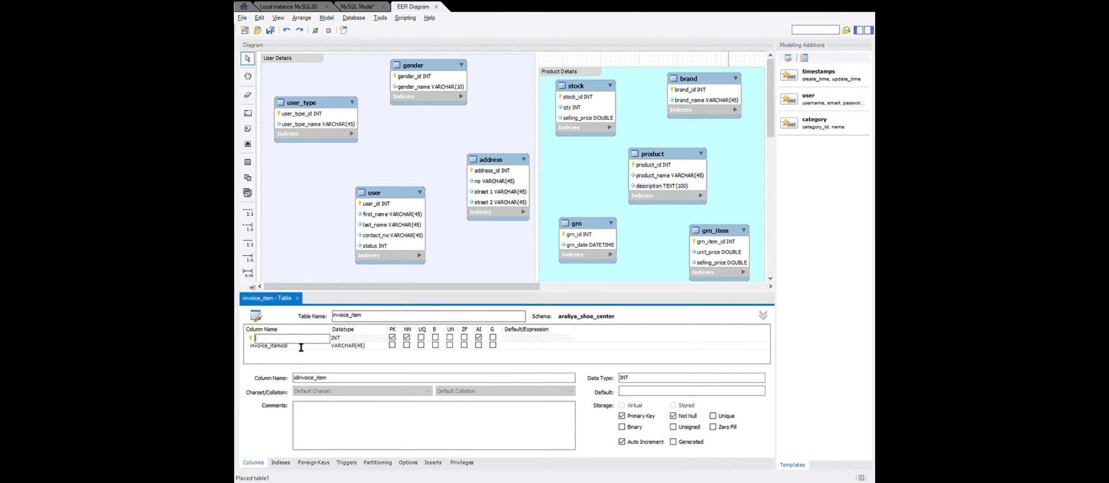
text(_item_id)
Add a not-null qty column of type INT to the invoice_item table and close the table editor
double_click(295, 345)
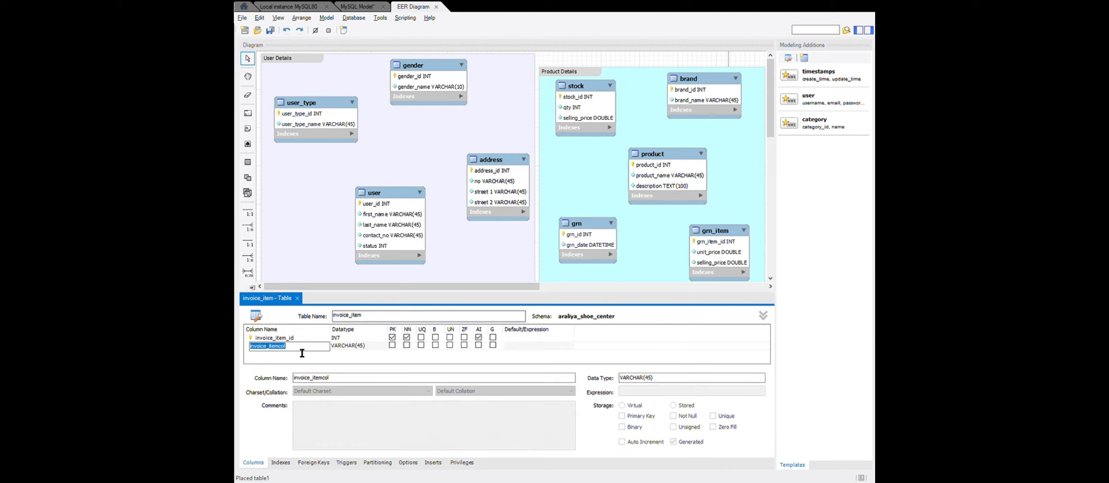
text(qty)
double_click(381, 345)
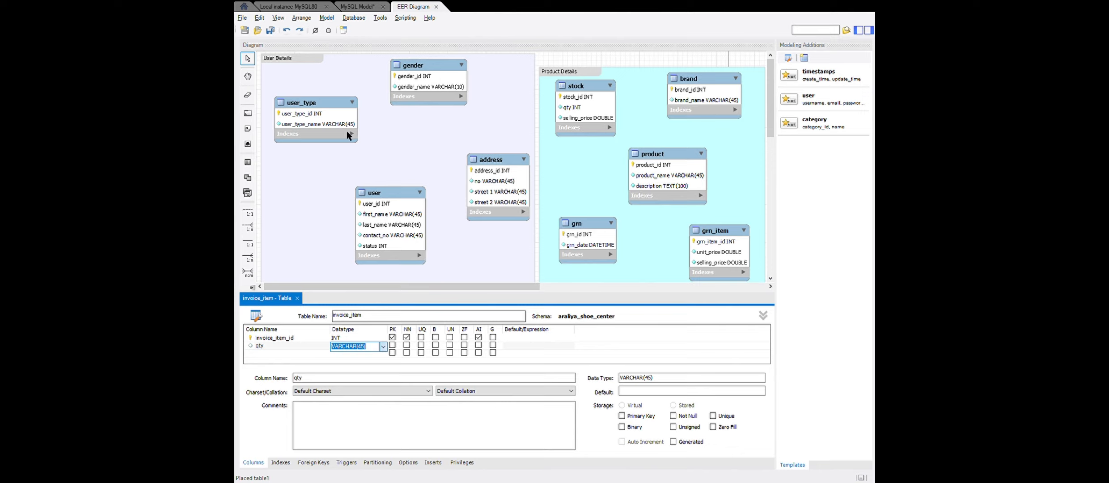
text(INT)
click(406, 345)
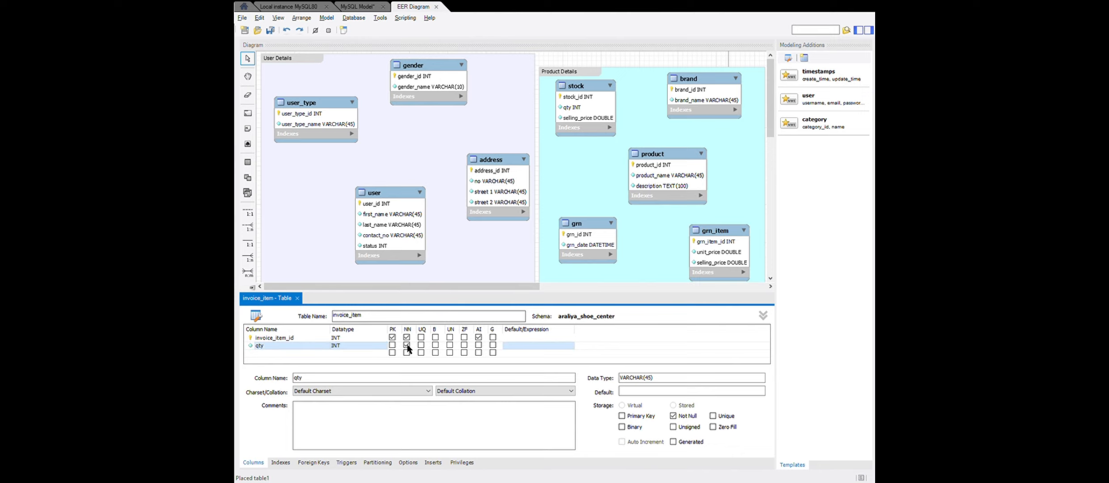
click(297, 298)
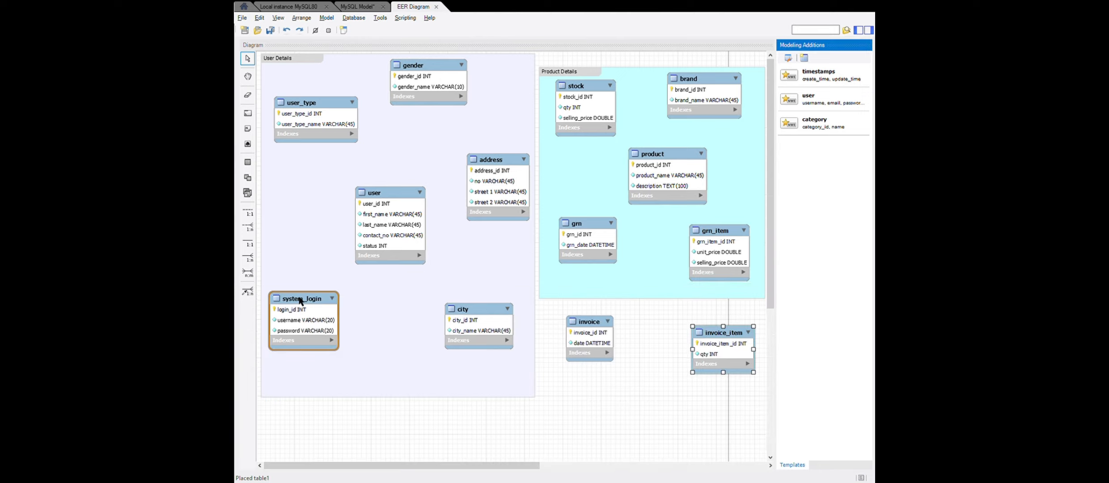
Draw a layer enclosing the invoice and invoice_item tables and name it Invoice Details
click(247, 113)
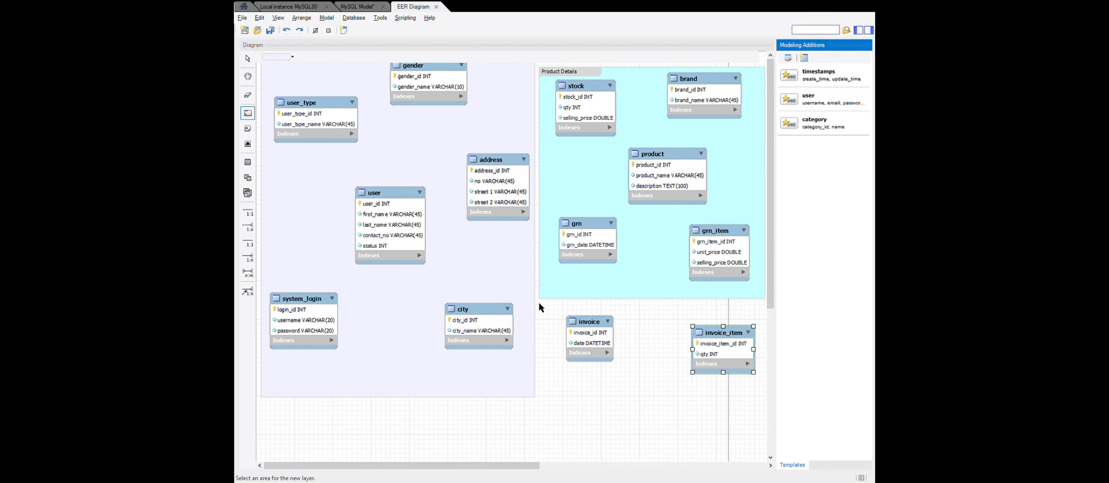
drag(539, 302, 765, 388)
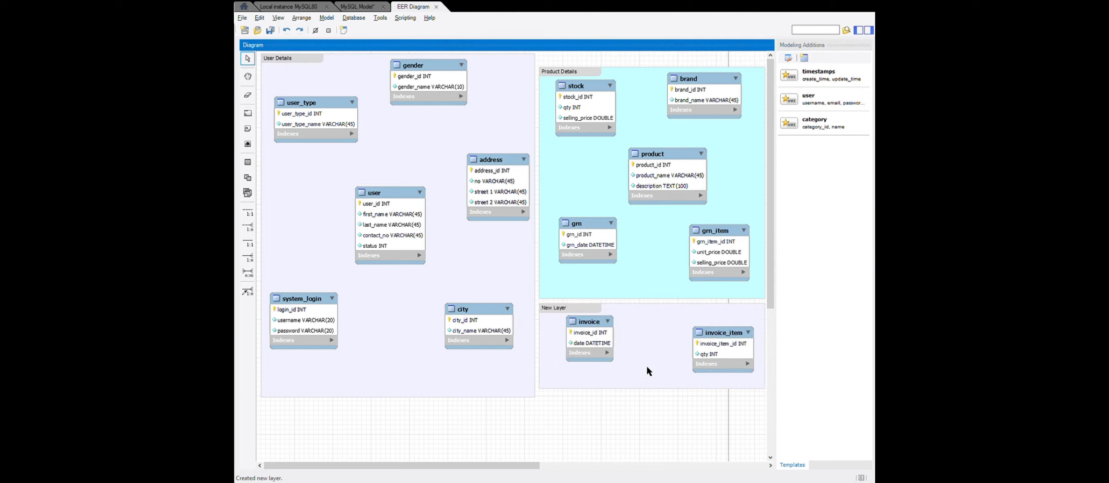
double_click(575, 308)
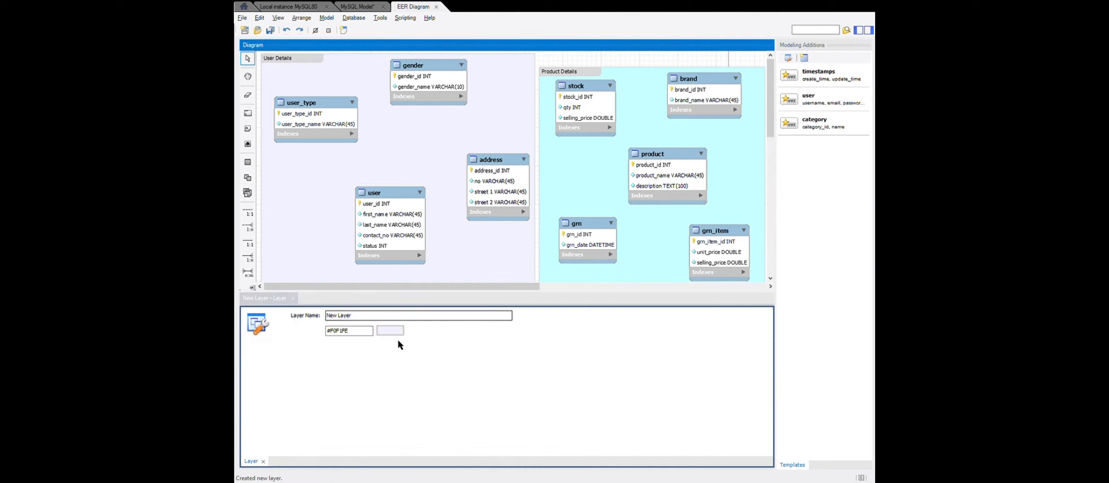
click(395, 318)
key(BackSpace)
key(BackSpace)
key(BackSpace)
key(BackSpace)
key(BackSpace)
key(BackSpace)
key(BackSpace)
key(BackSpace)
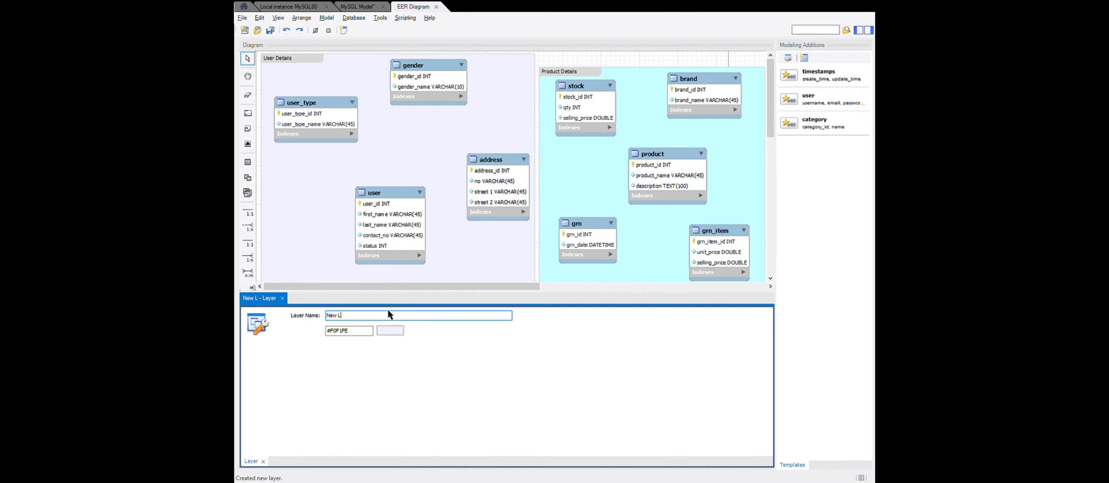
text(Invoice Details)
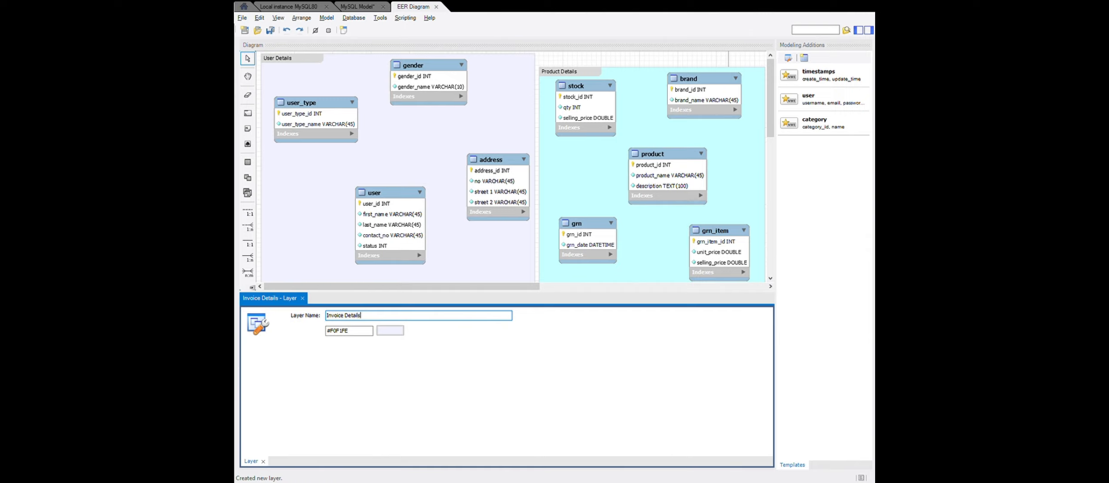
Set the Invoice Details layer's background to light orange (#fde2c8), close the layer editor and deselect the layer
click(390, 331)
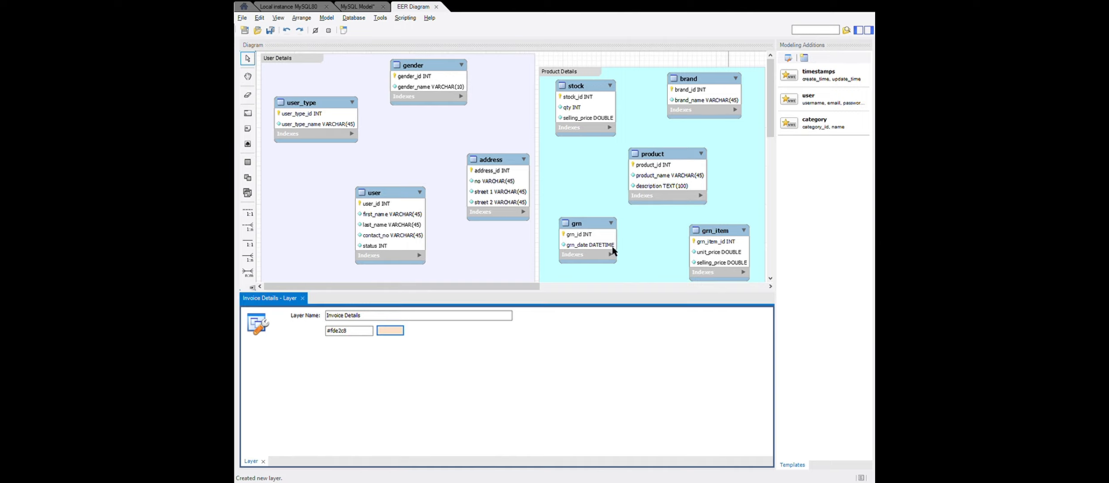
click(302, 298)
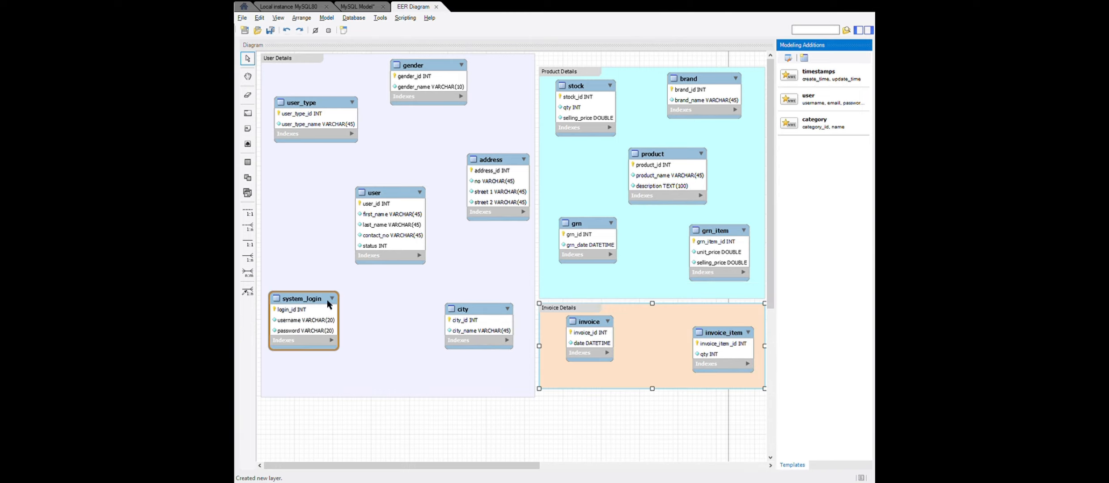
click(588, 411)
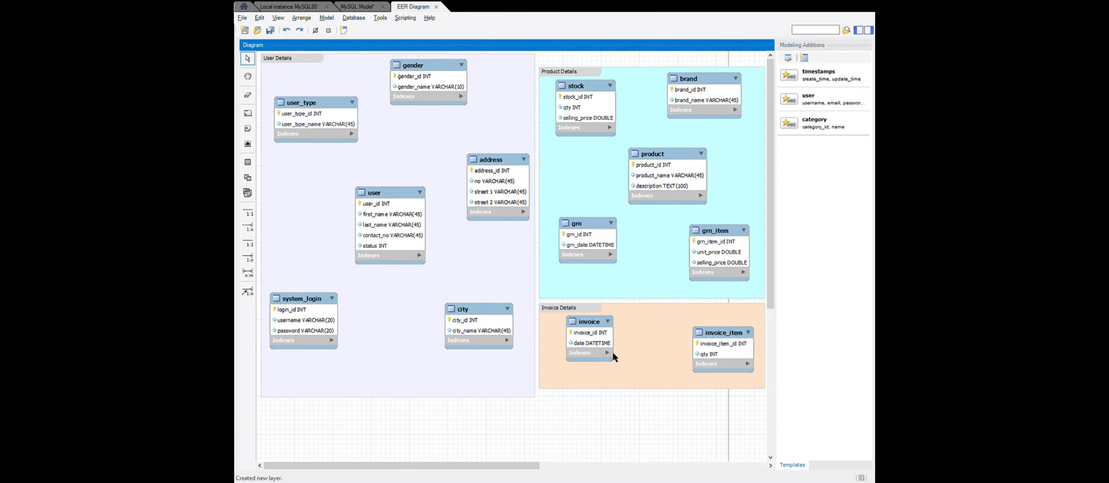